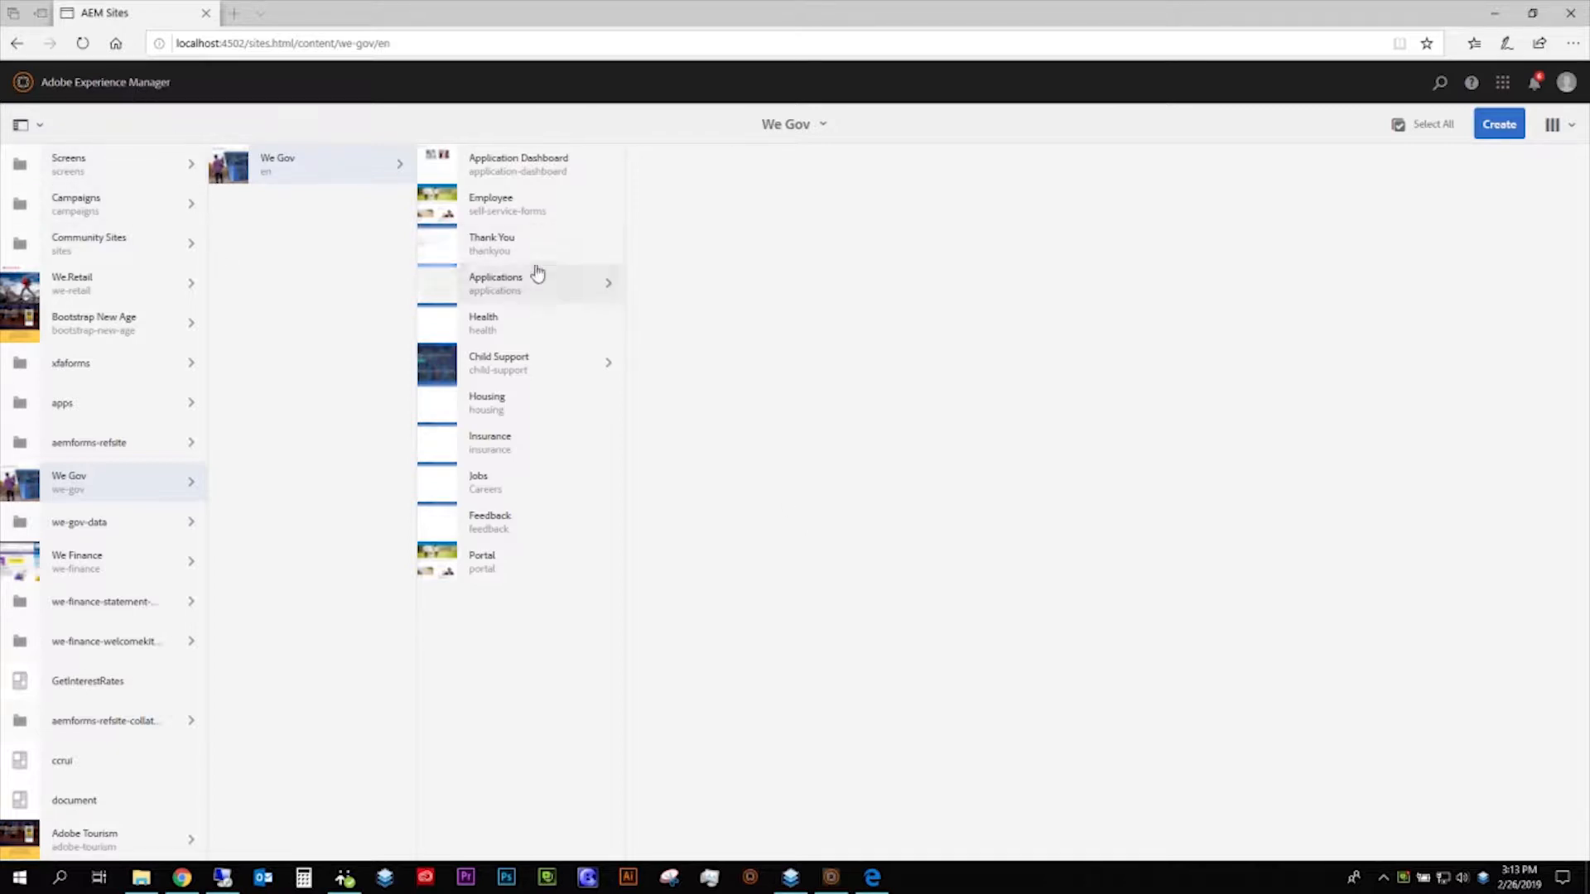
- Start a new page under the We Gov site's en page using the Content Page template
{"action": "left_click", "coordinate": [1516, 124]}
{"action": "left_click", "coordinate": [1404, 162]}
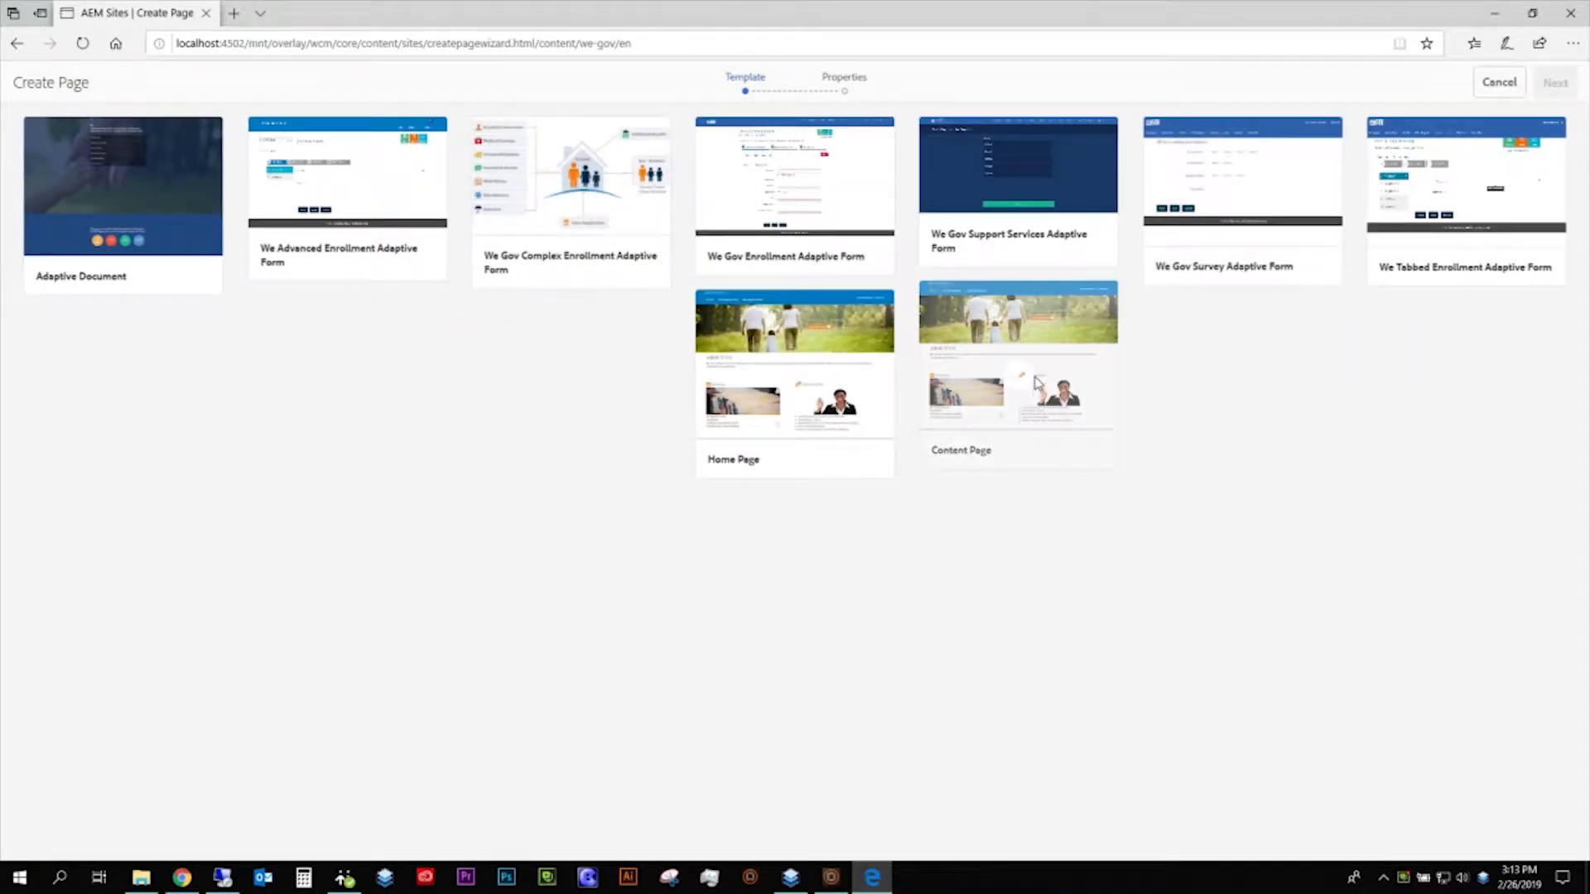
{"action": "left_click", "coordinate": [1041, 381]}
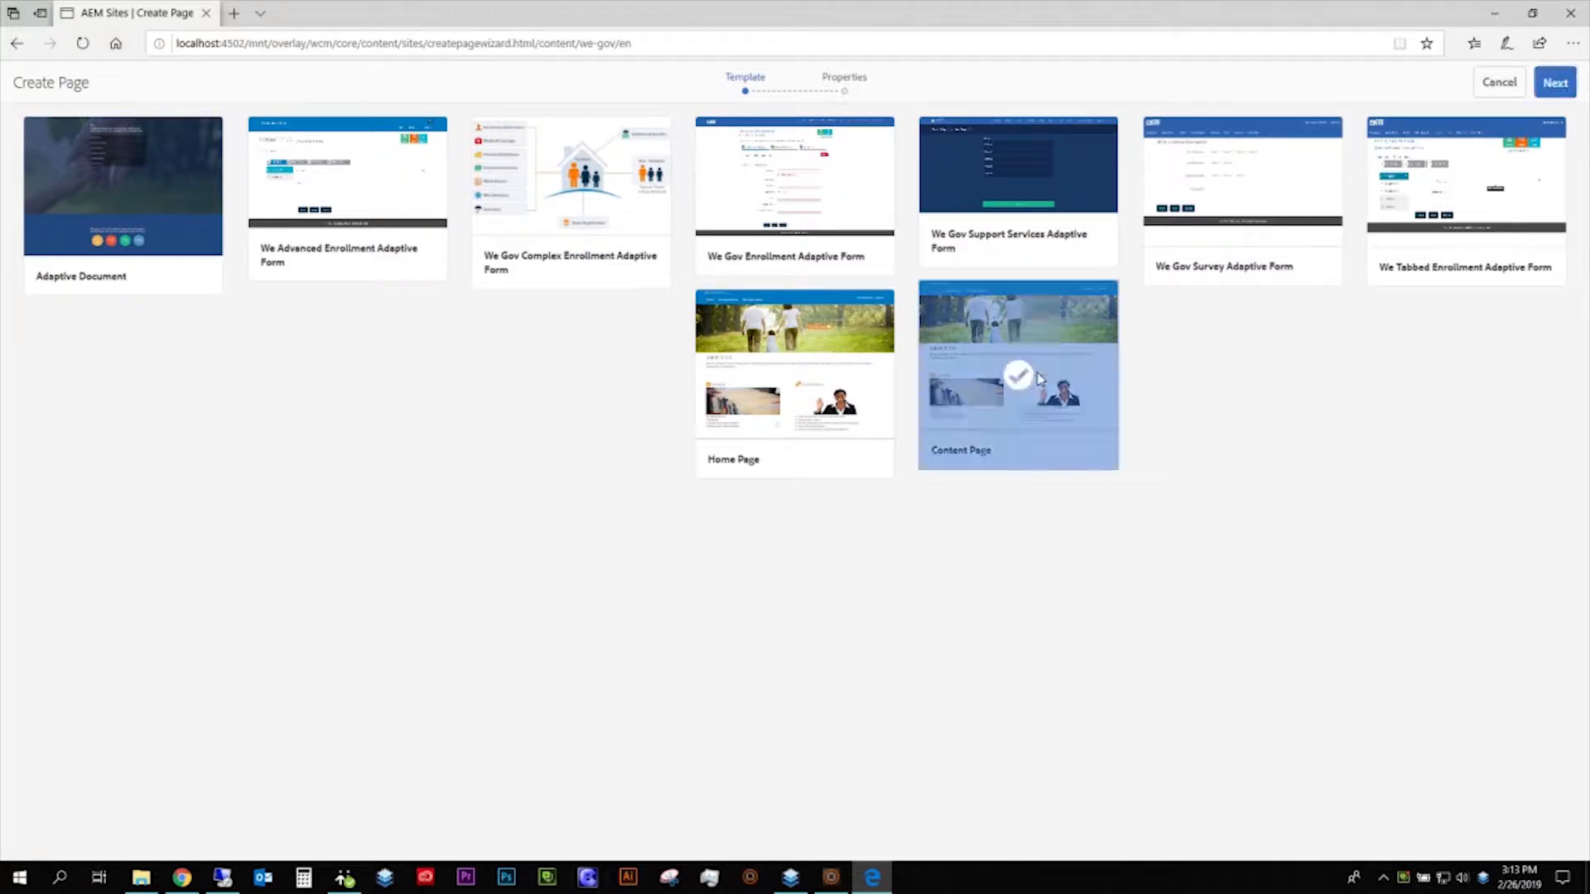
{"action": "left_click", "coordinate": [1547, 86]}
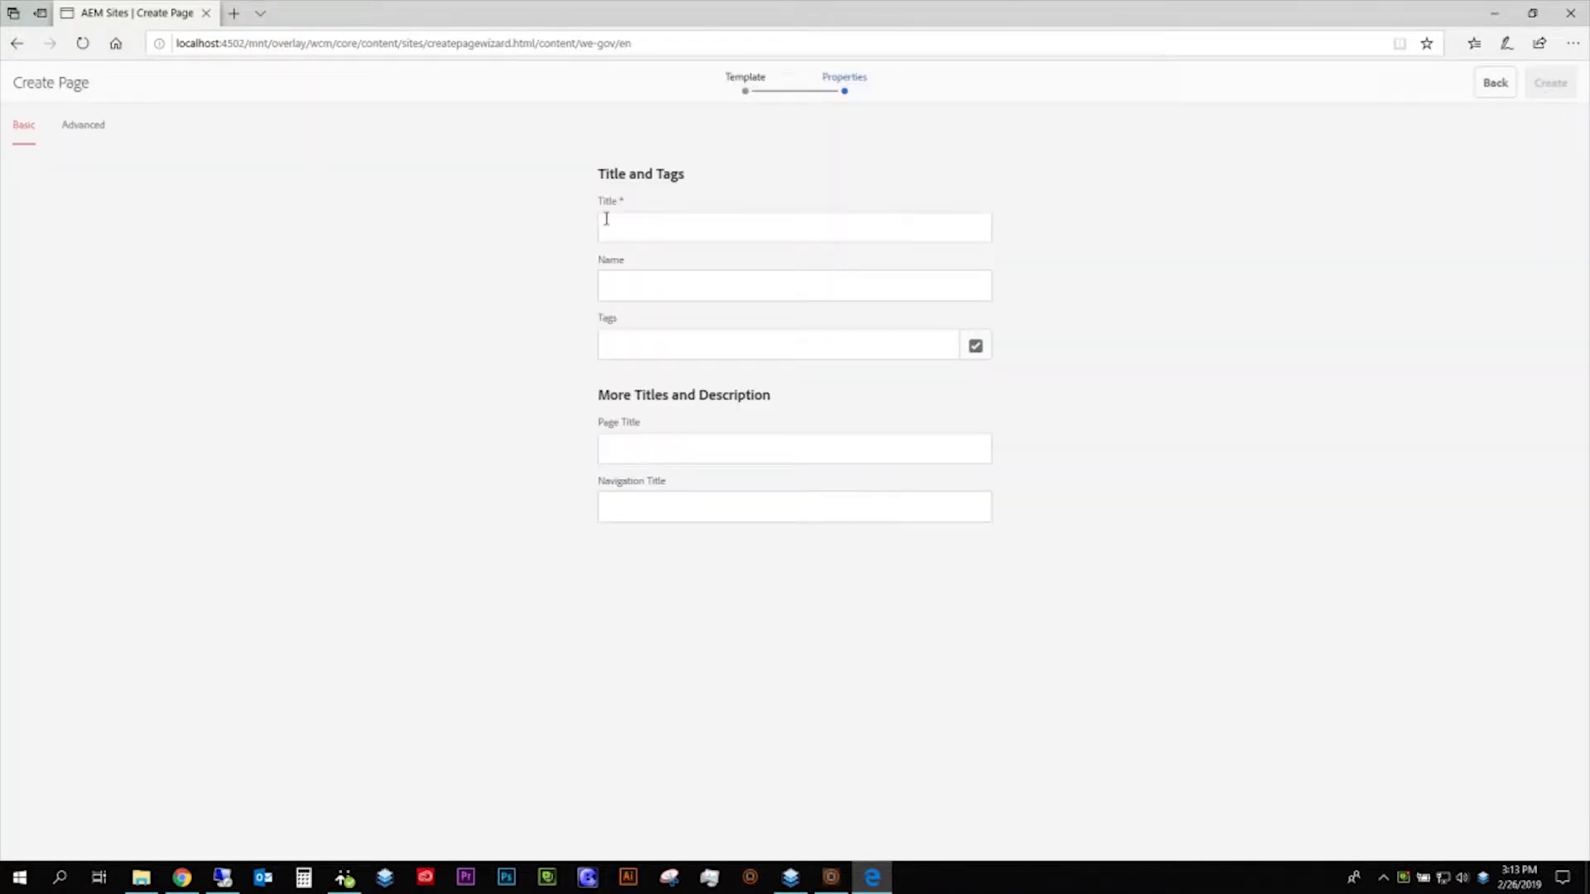
- Title the page Forms Portal, create it and open it for editing
{"action": "type", "text": "Forms Portal"}
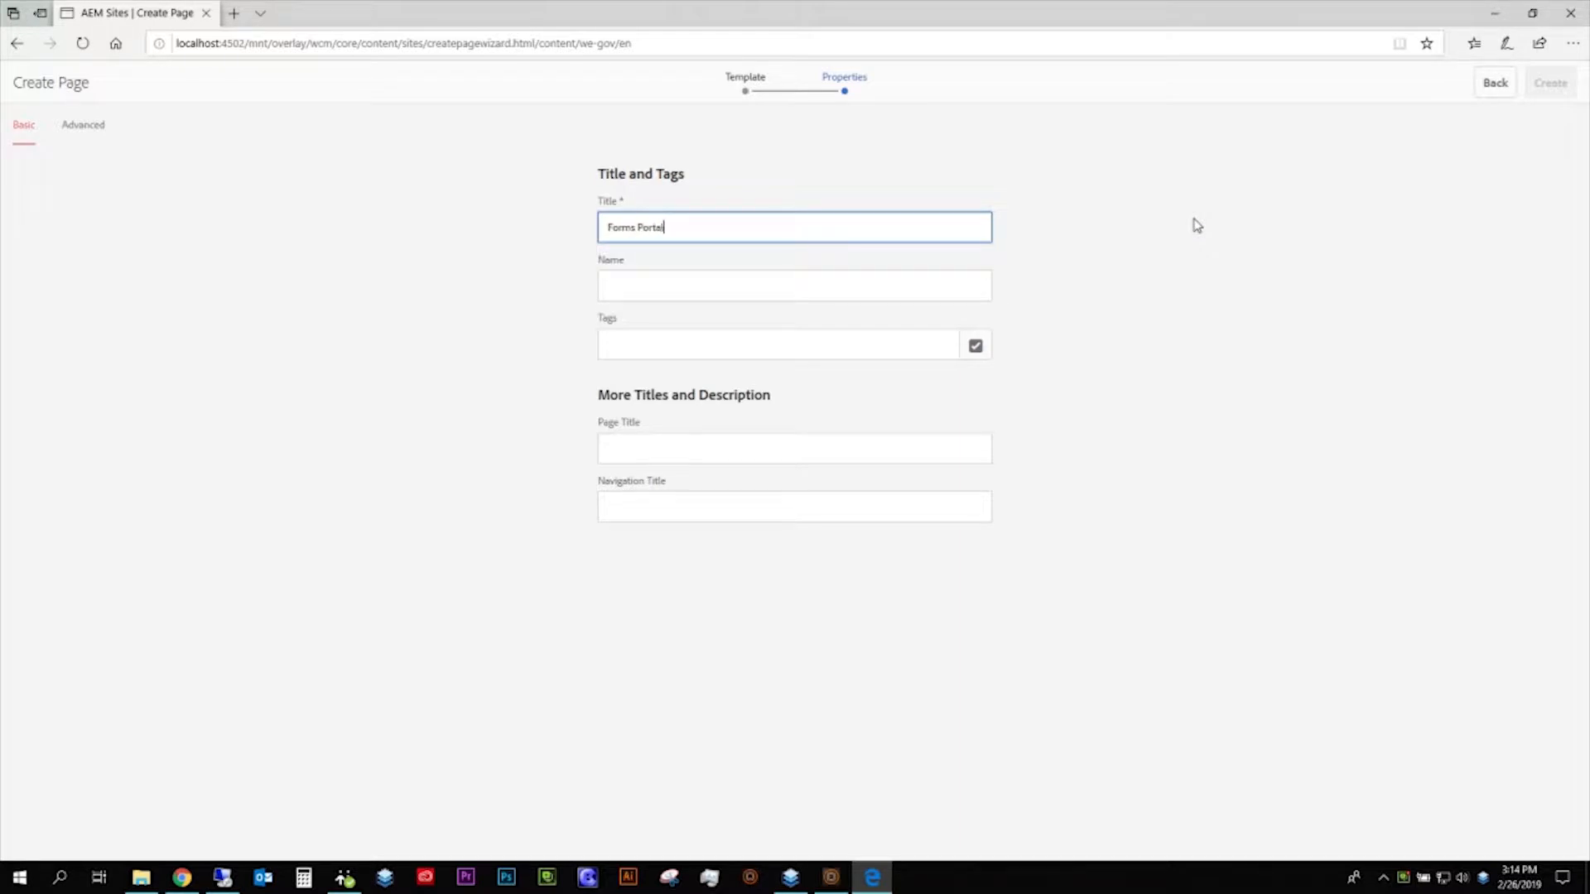
{"action": "left_click", "coordinate": [1197, 225]}
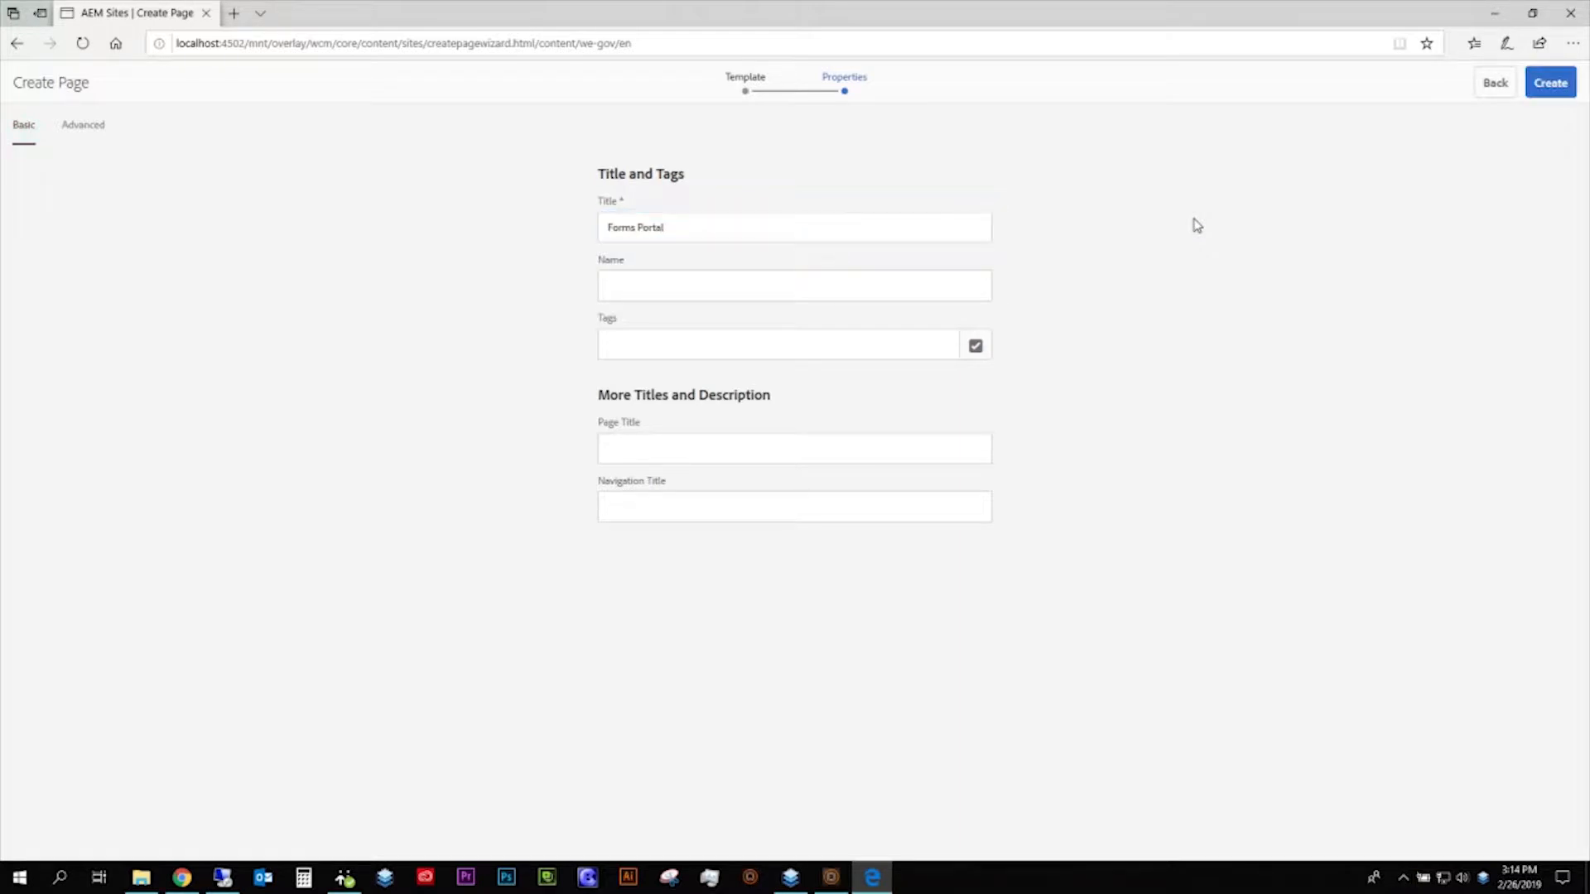
{"action": "left_click", "coordinate": [1544, 90]}
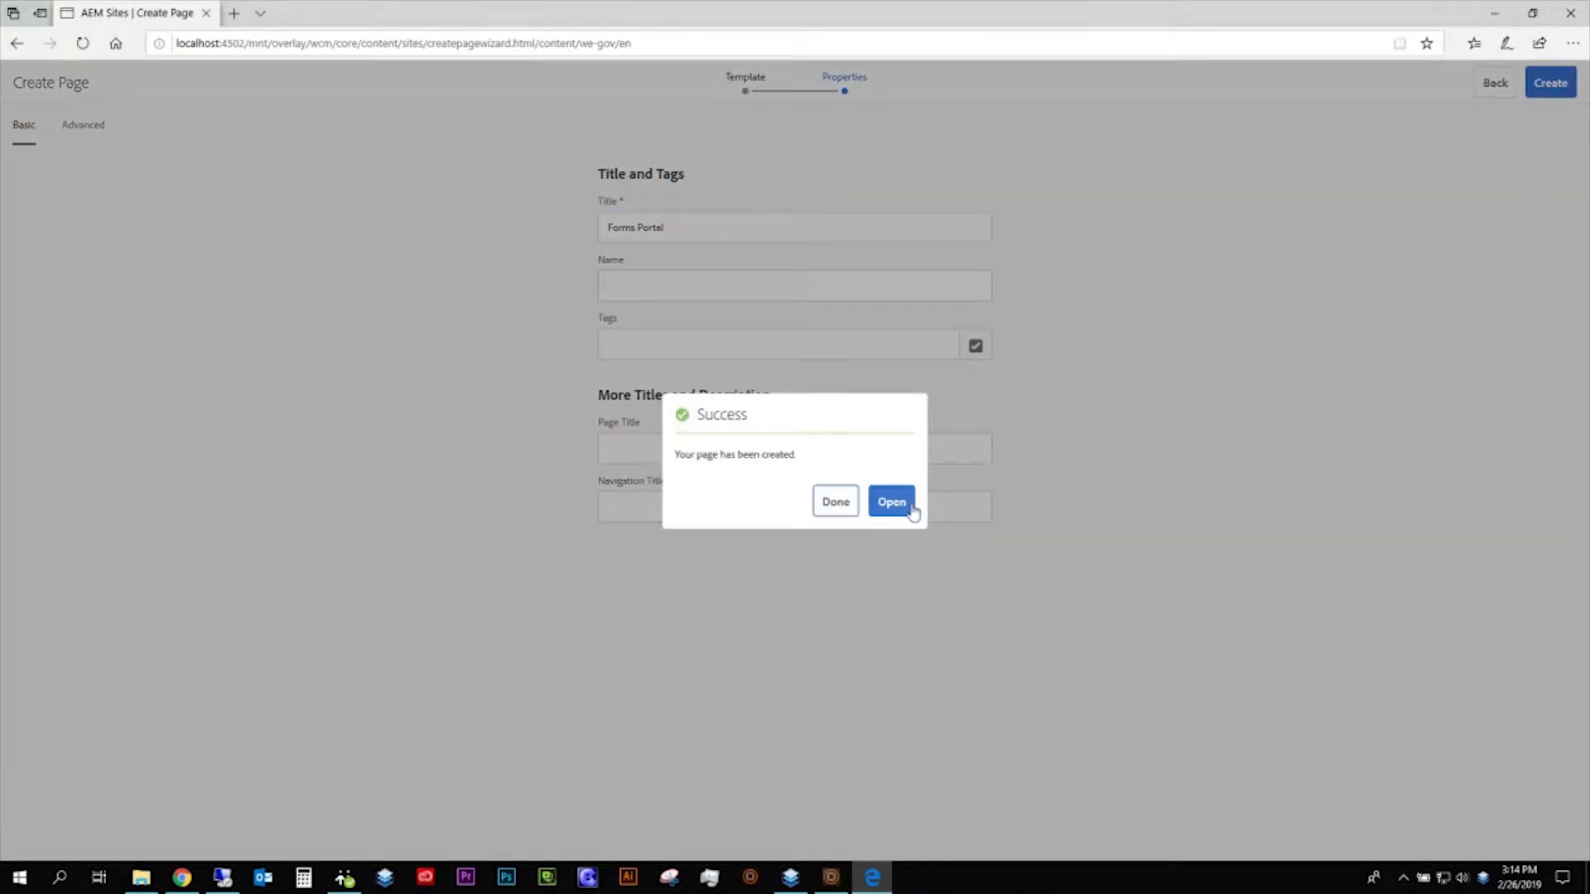
{"action": "left_click", "coordinate": [895, 502]}
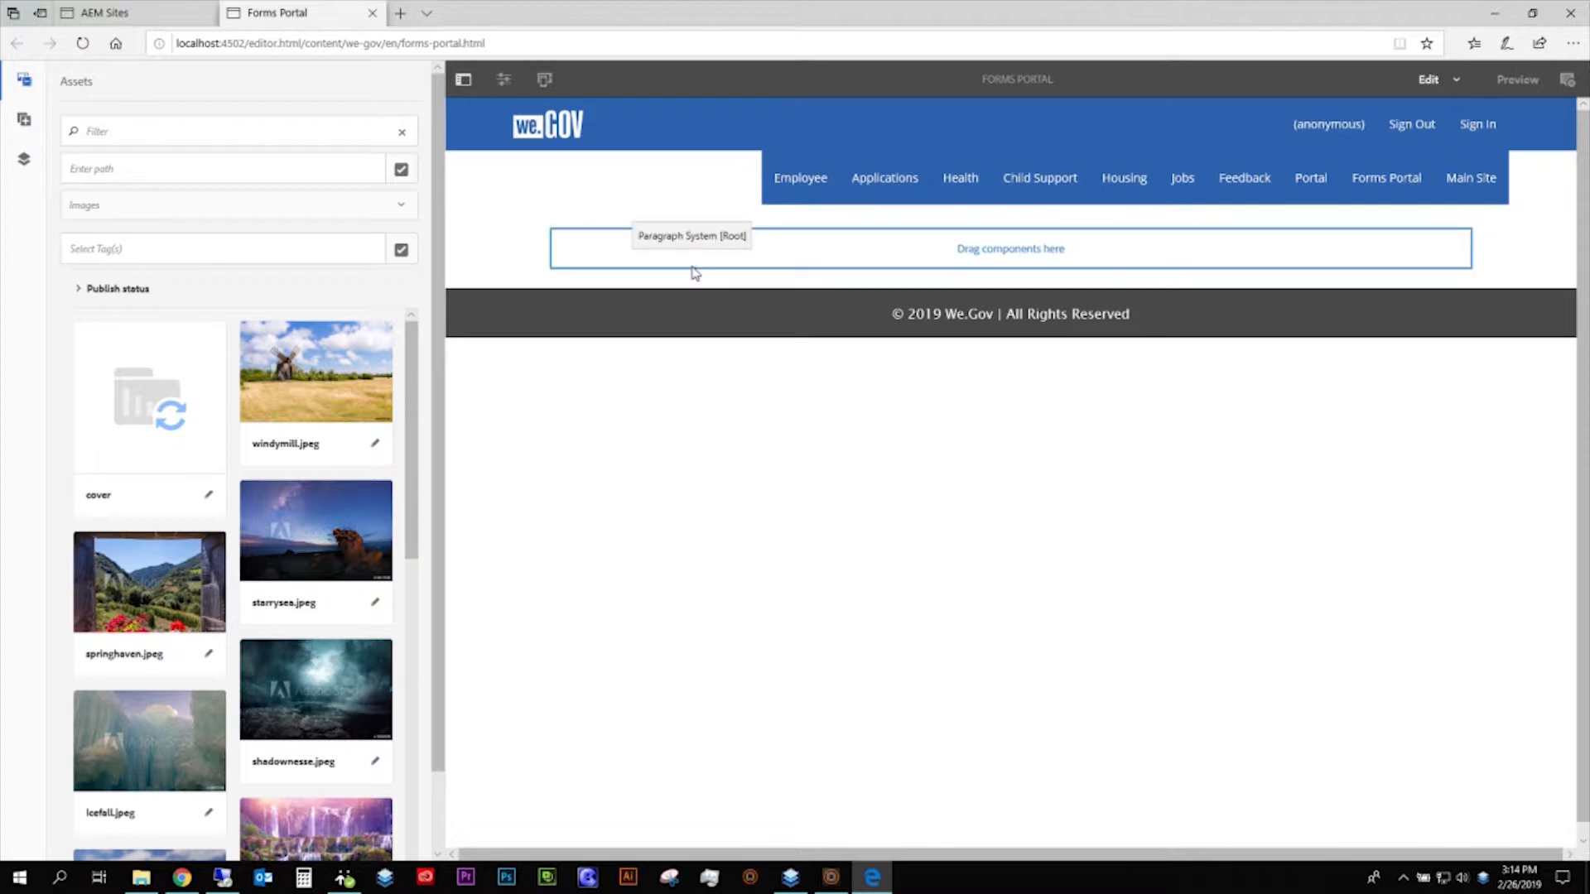
- Switch the page to Design mode and open the configuration of its root paragraph system
{"action": "left_click", "coordinate": [1445, 81]}
{"action": "left_click", "coordinate": [1404, 219]}
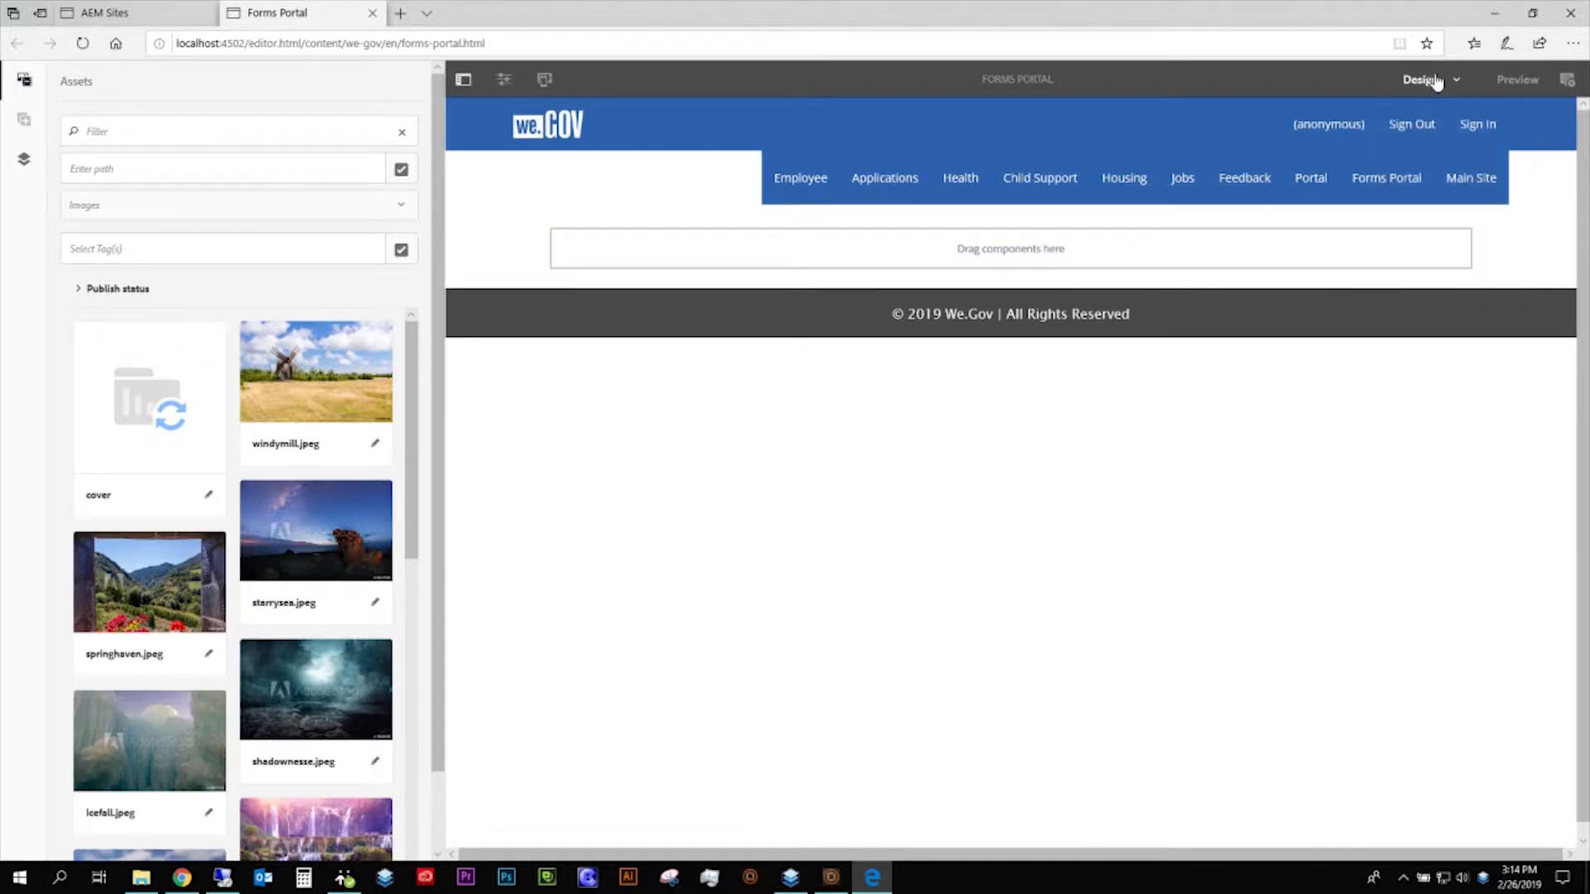
{"action": "left_click", "coordinate": [878, 250]}
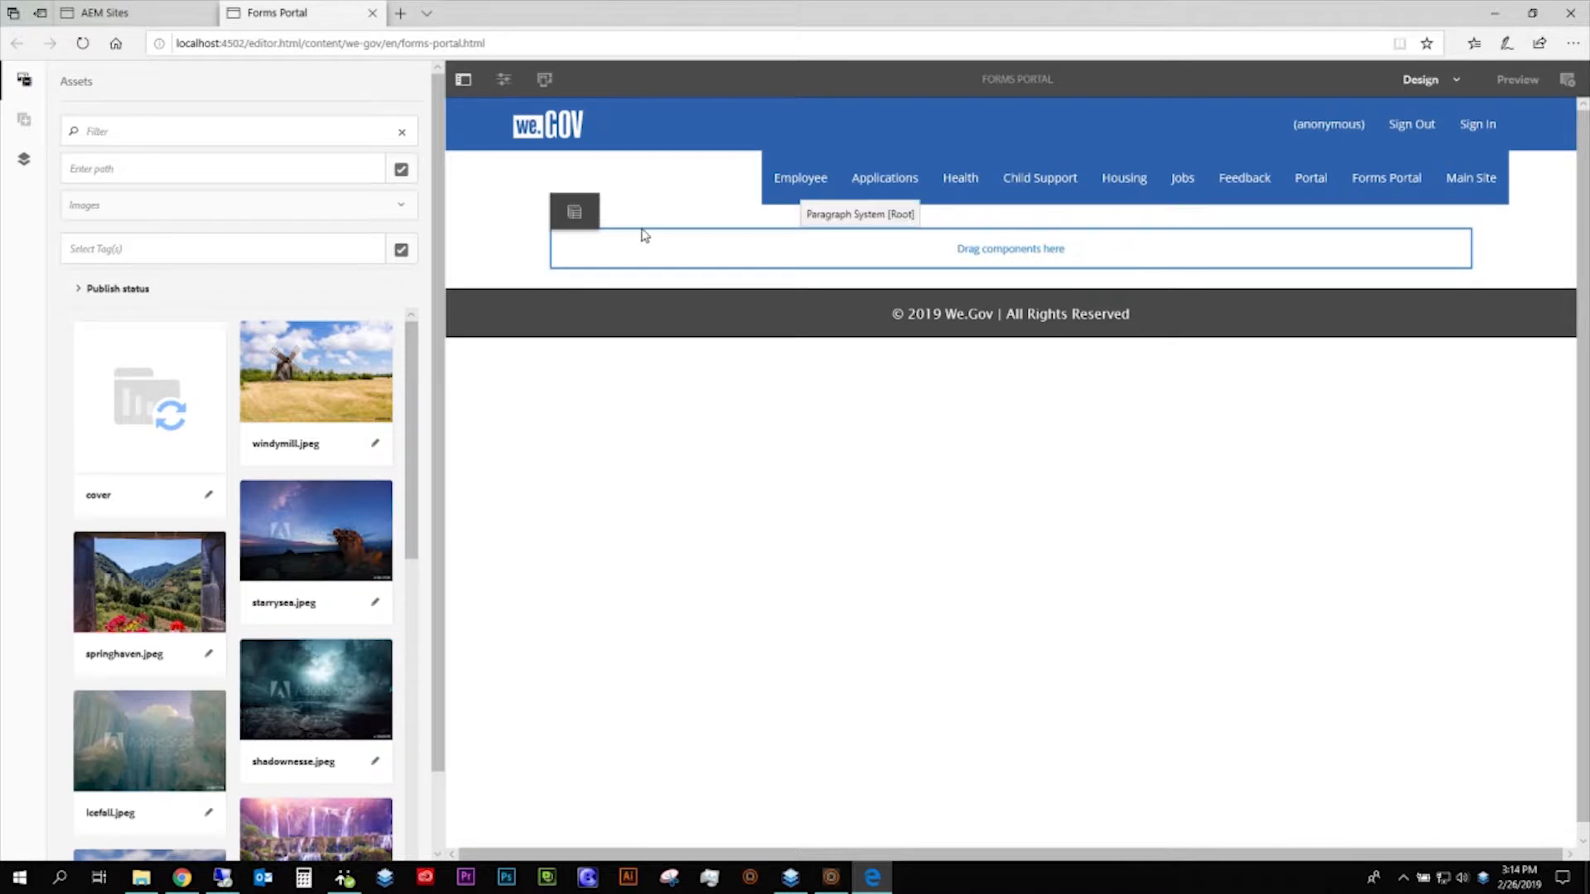
{"action": "left_click", "coordinate": [589, 217]}
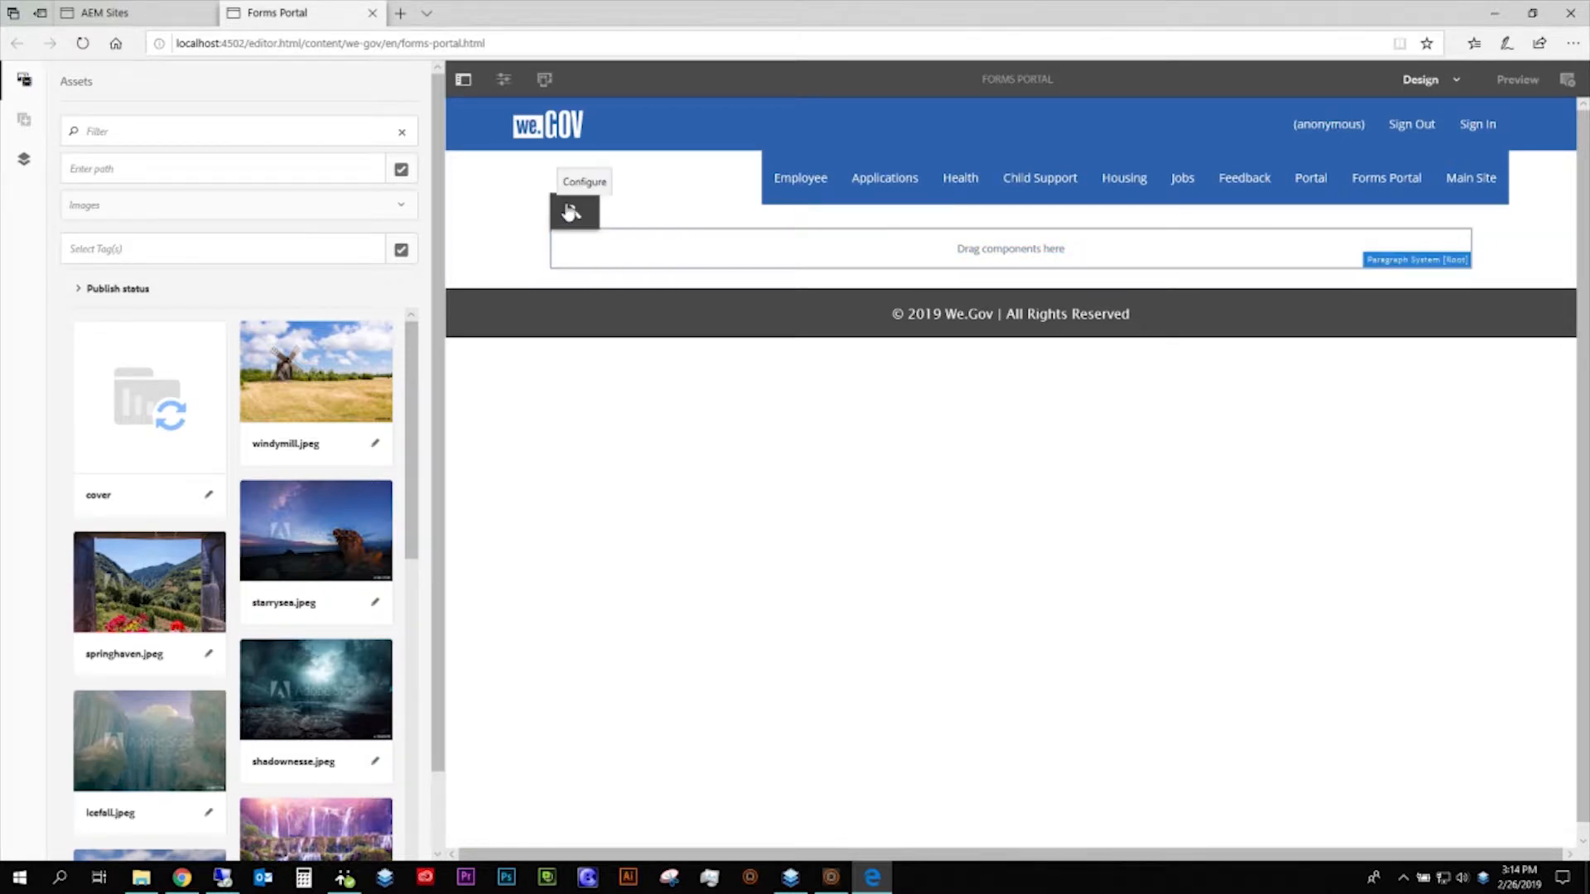
{"action": "left_click", "coordinate": [572, 213]}
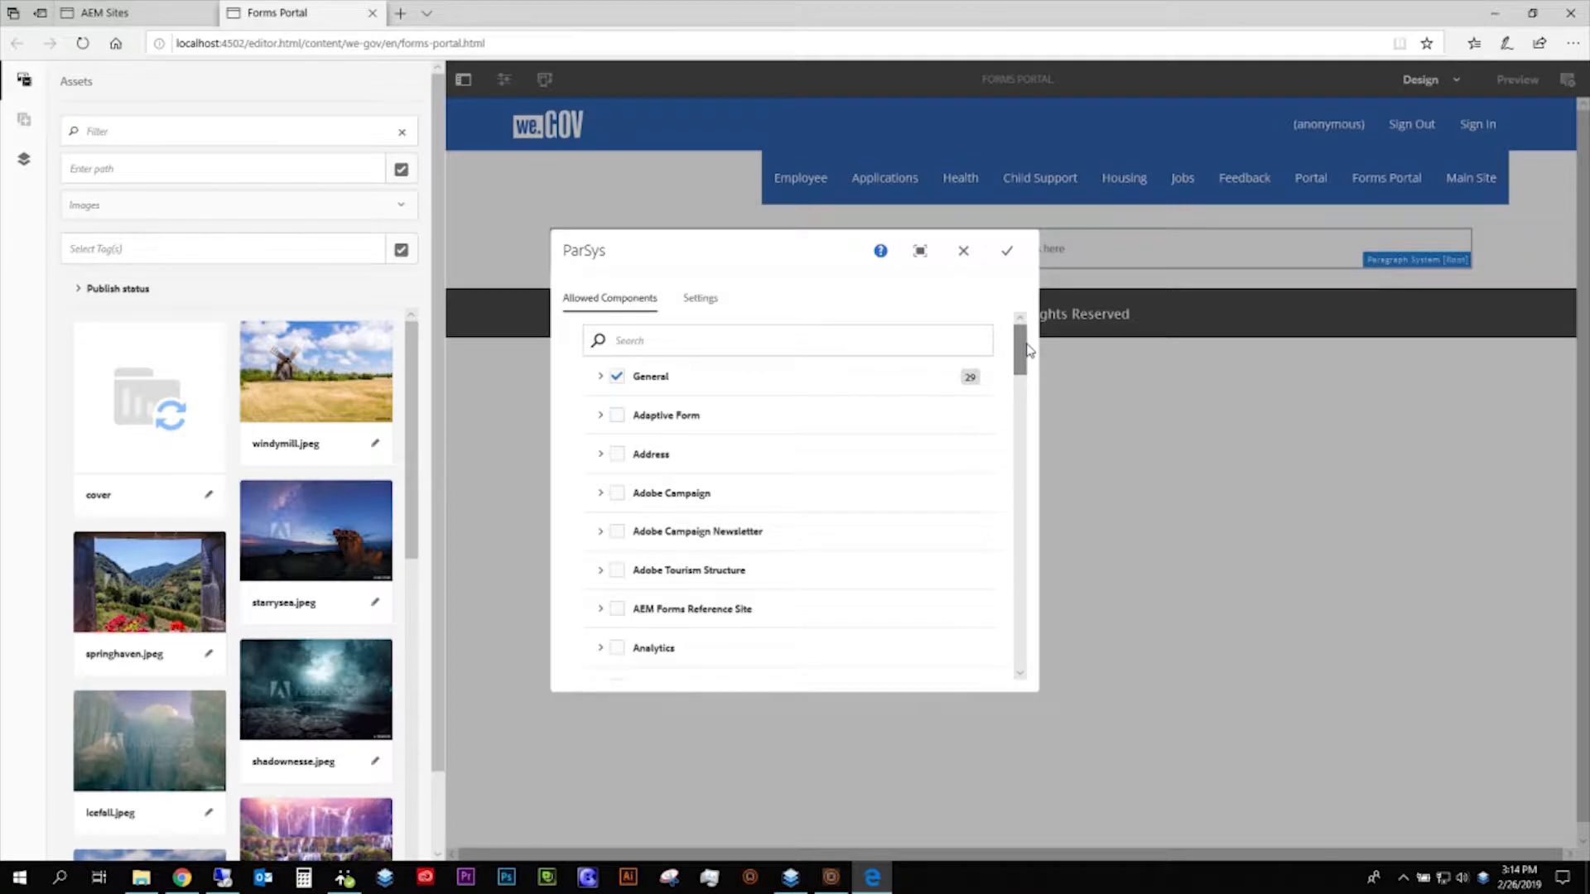
- Allow the Document Services component group in the paragraph system and save the configuration
{"action": "left_click_drag", "start_coordinate": [1027, 350], "coordinate": [1022, 465]}
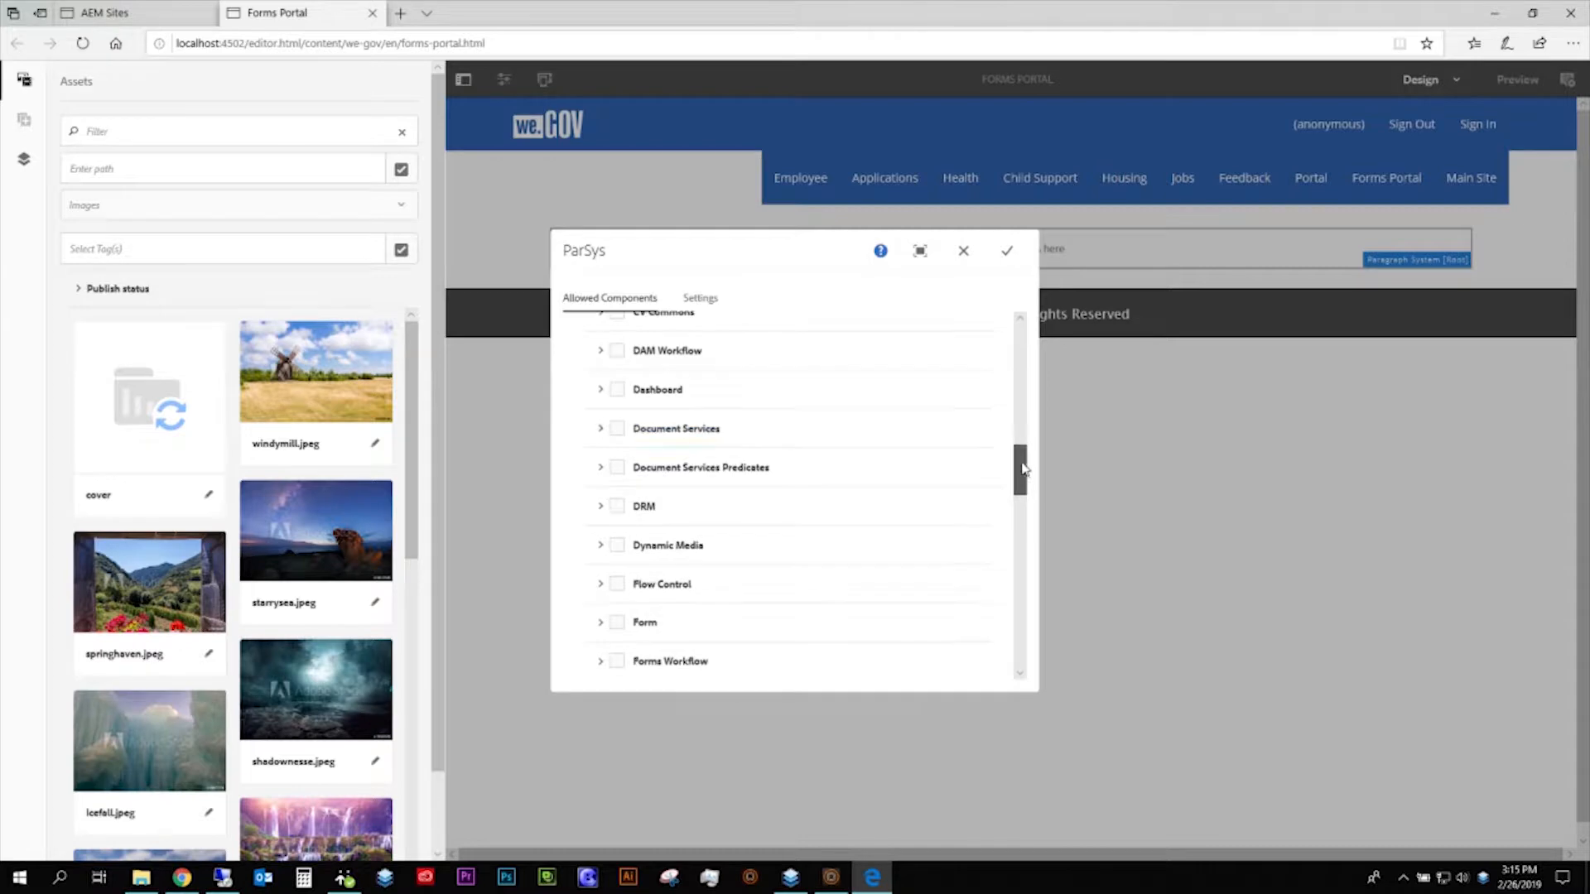
{"action": "left_click", "coordinate": [615, 432]}
{"action": "left_click", "coordinate": [601, 428]}
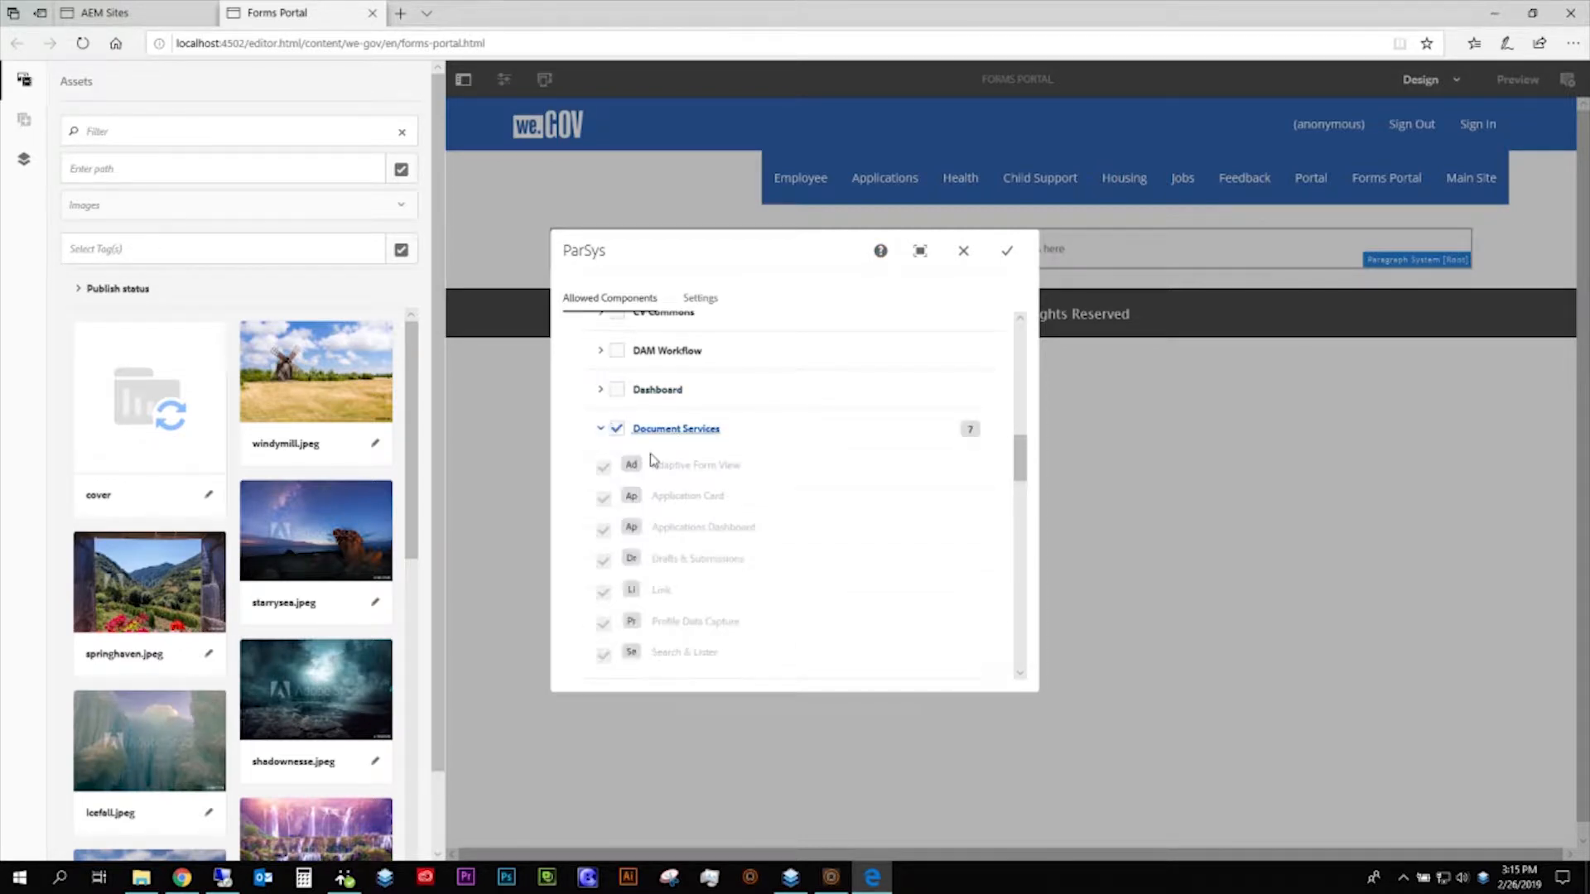
{"action": "scroll", "coordinate": [712, 464], "scroll_direction": "down", "scroll_amount": 1}
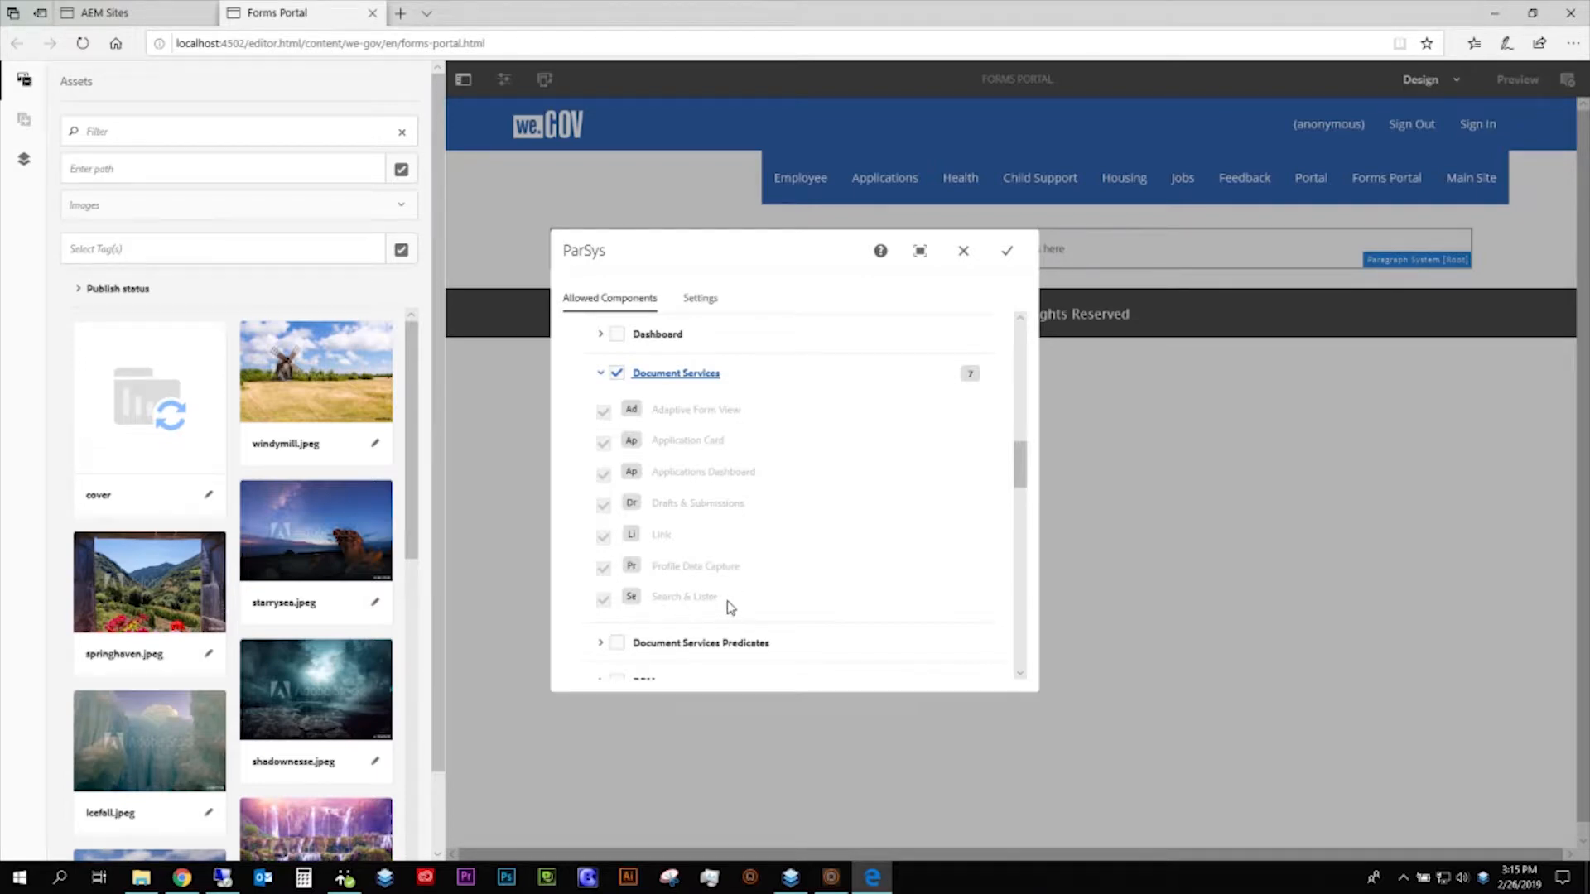
{"action": "scroll", "coordinate": [729, 607], "scroll_direction": "down", "scroll_amount": 1}
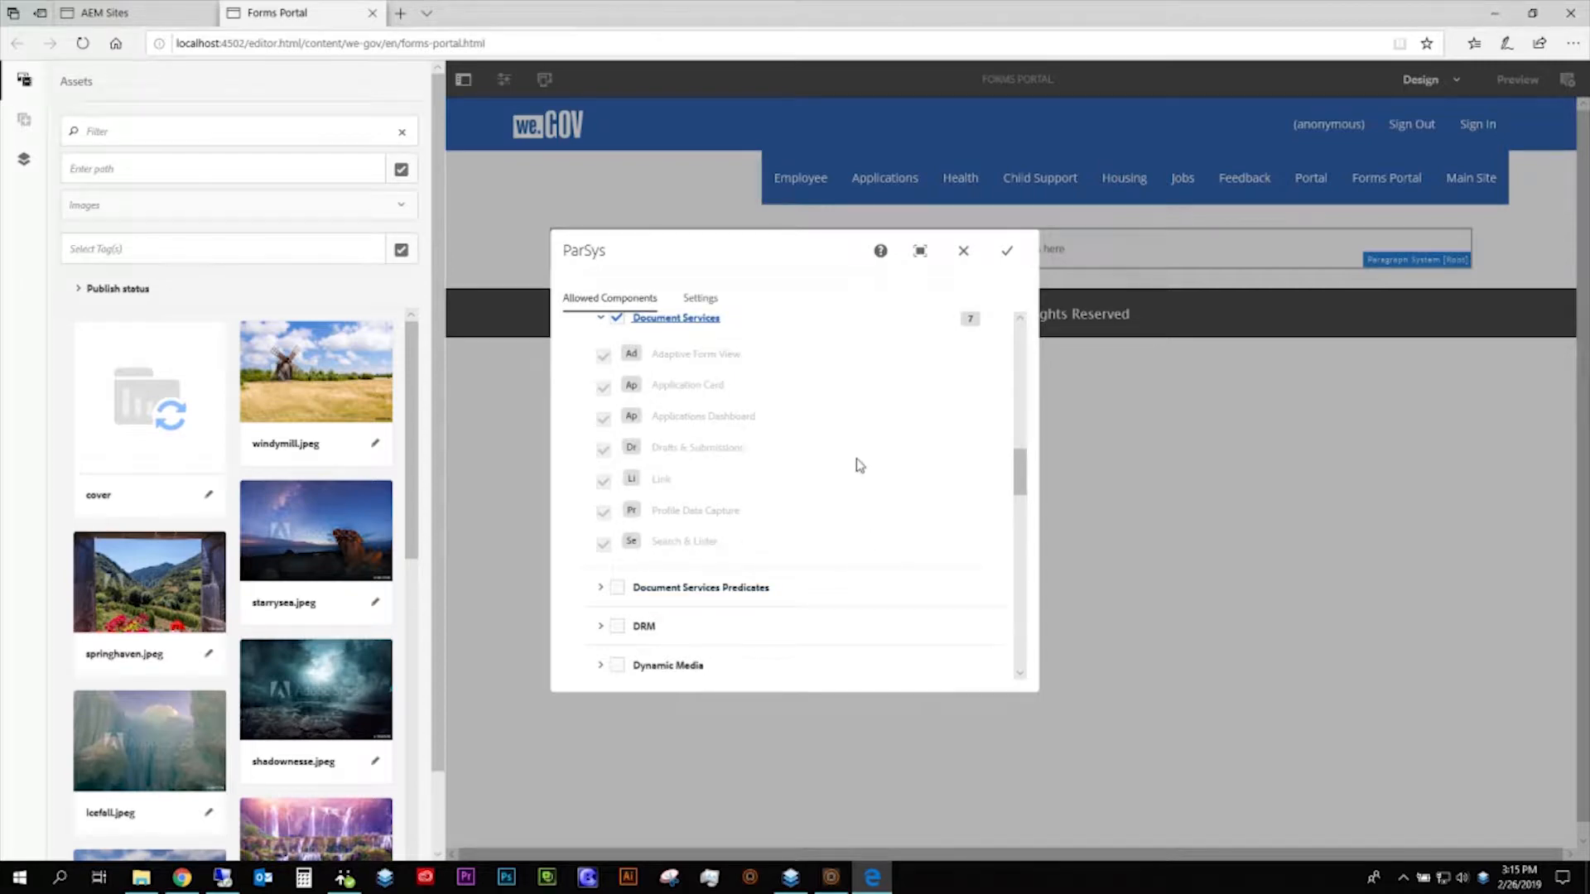
{"action": "left_click", "coordinate": [1009, 256]}
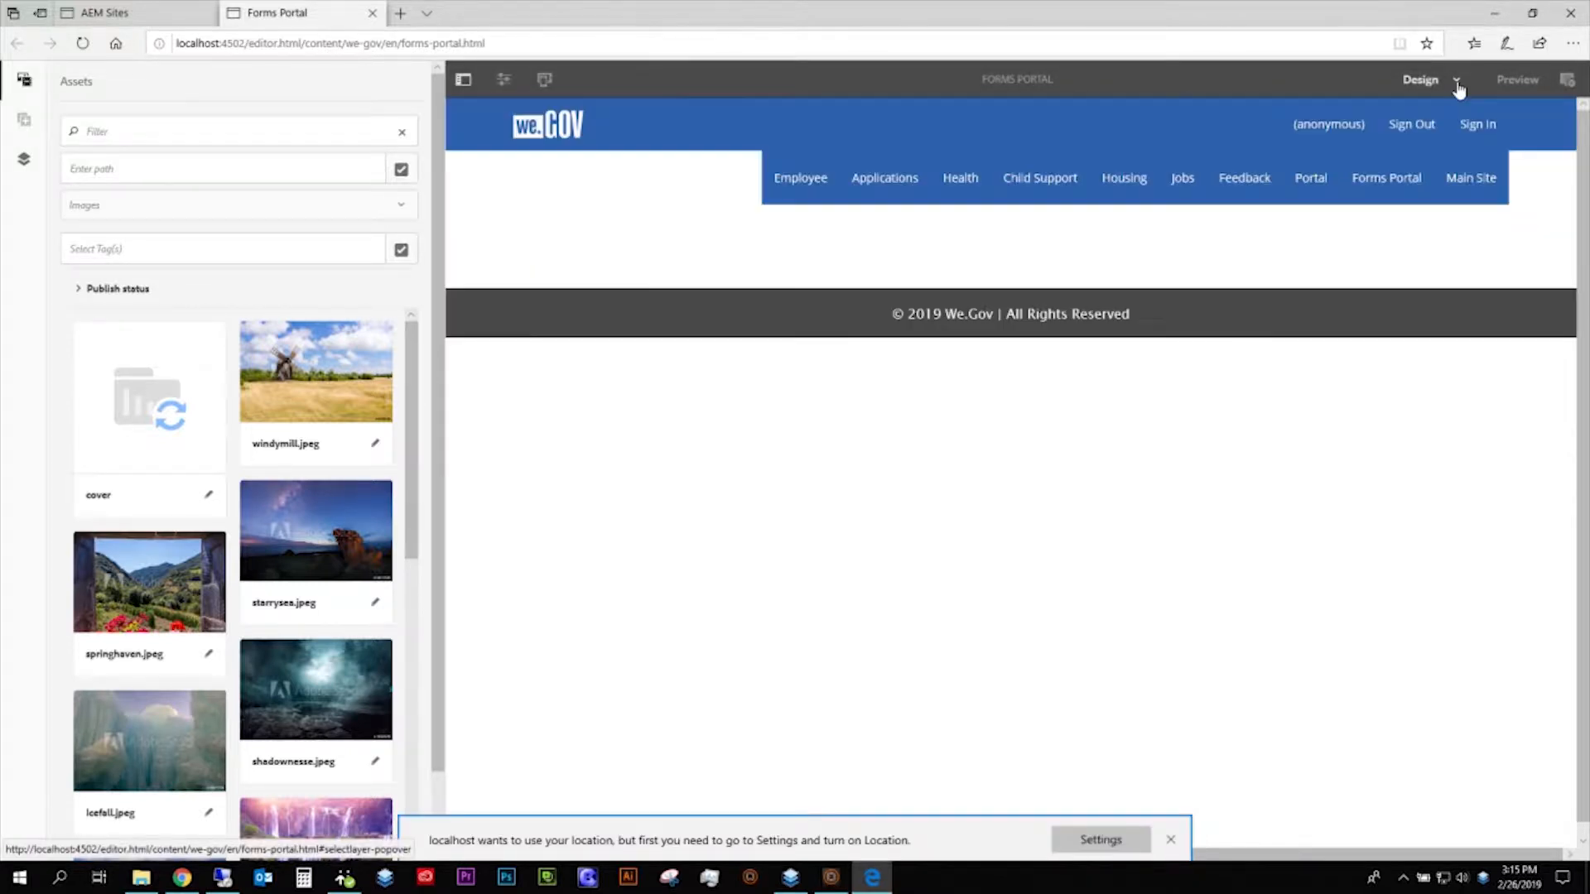
- Return to Edit mode, add the Search & Lister component from the Document Services group to the page, and reload it
{"action": "left_click", "coordinate": [1459, 88]}
{"action": "left_click", "coordinate": [1422, 117]}
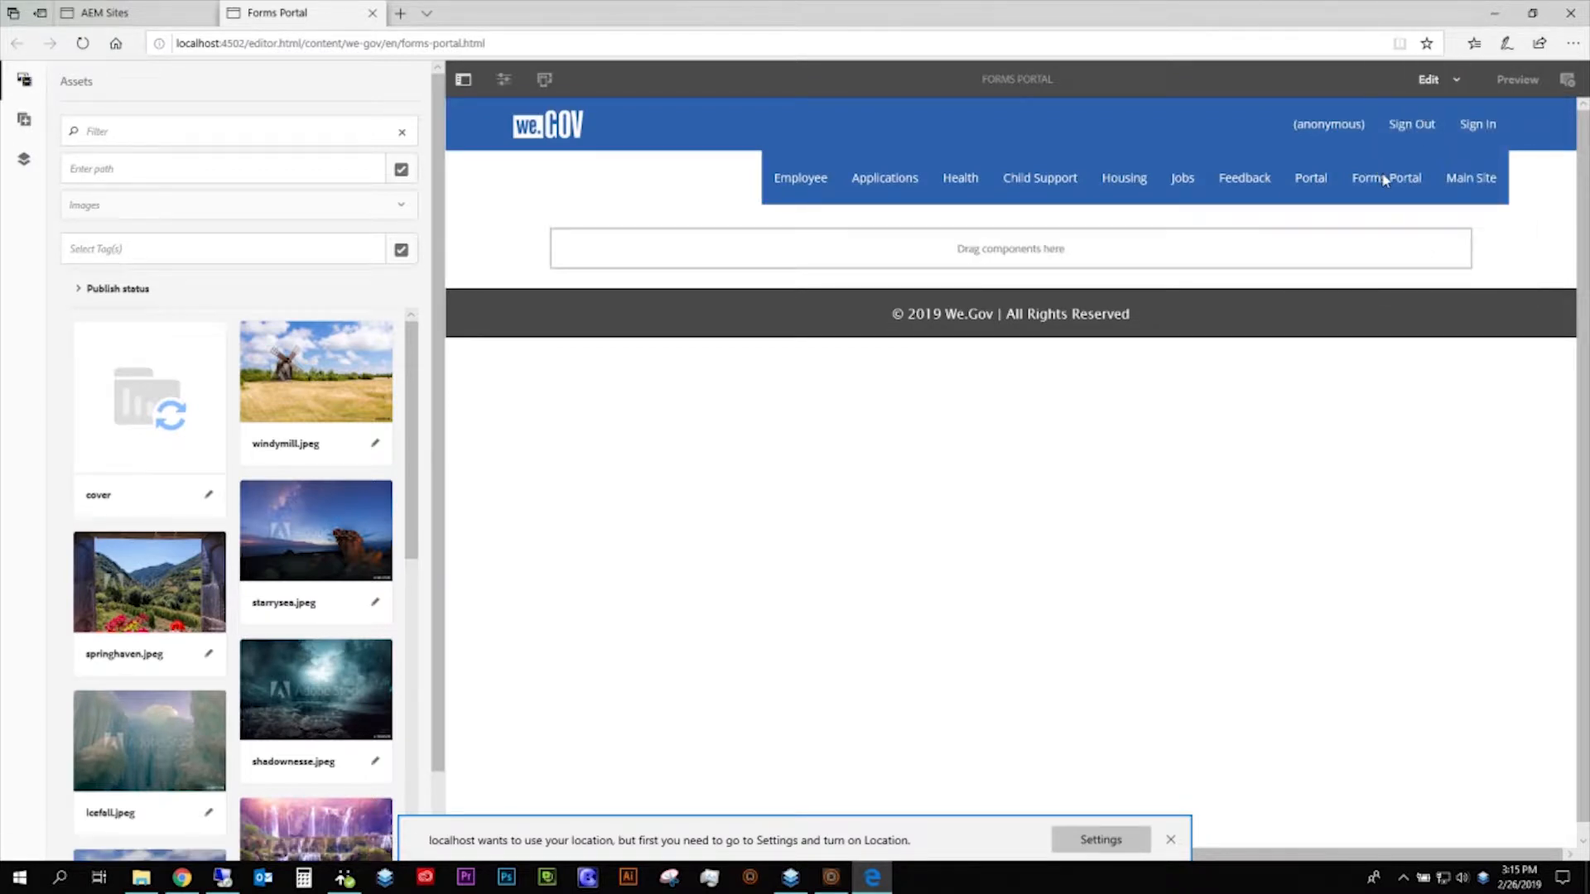
{"action": "left_click", "coordinate": [24, 122]}
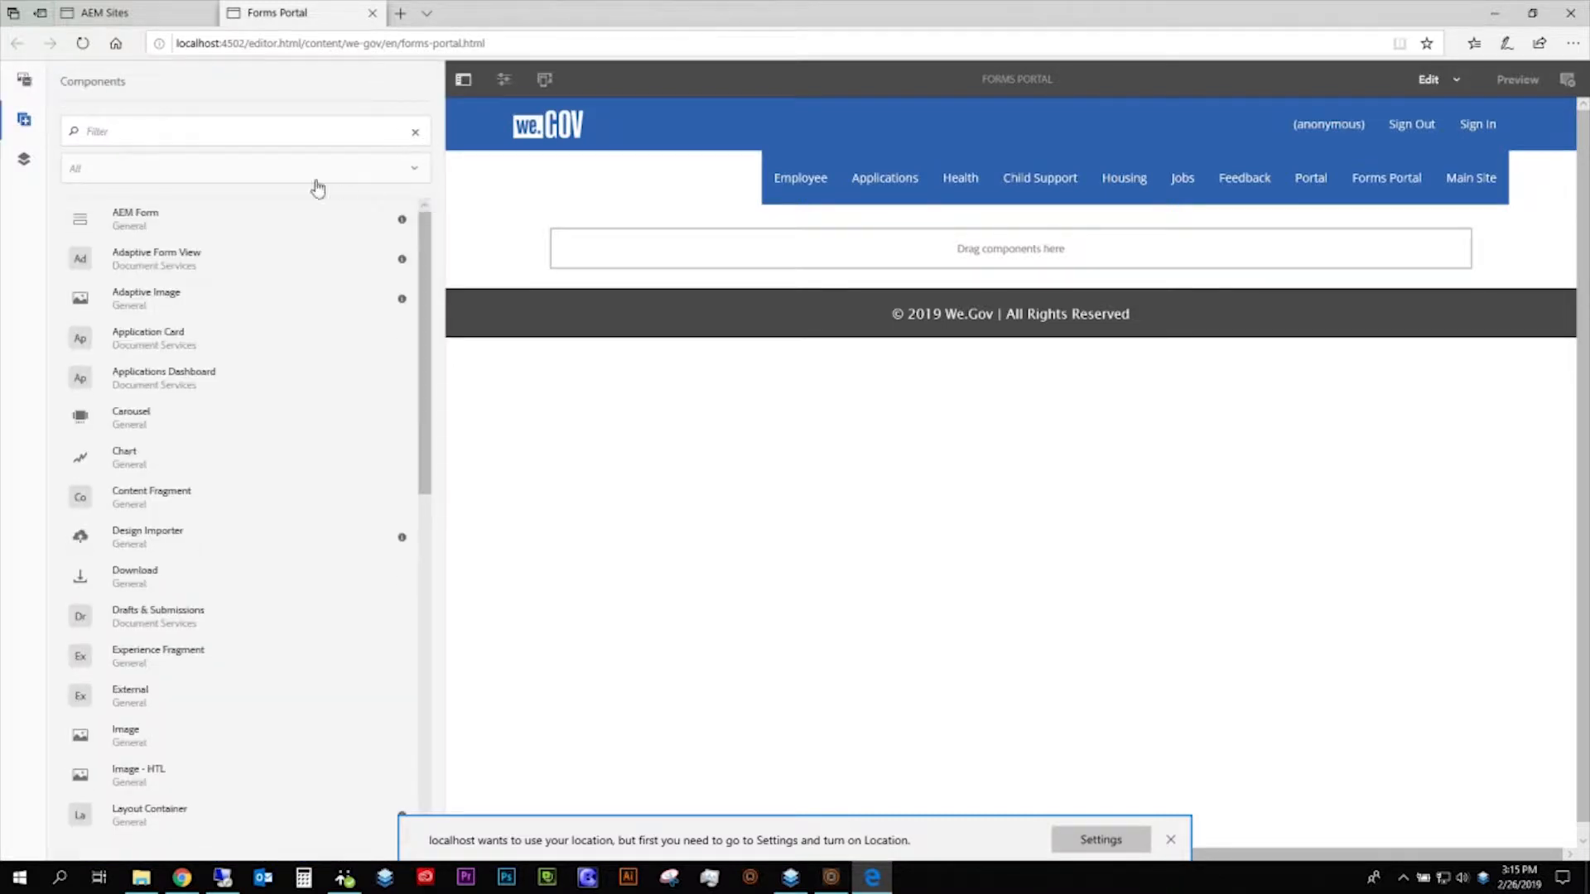
{"action": "left_click", "coordinate": [290, 170]}
{"action": "left_click", "coordinate": [162, 266]}
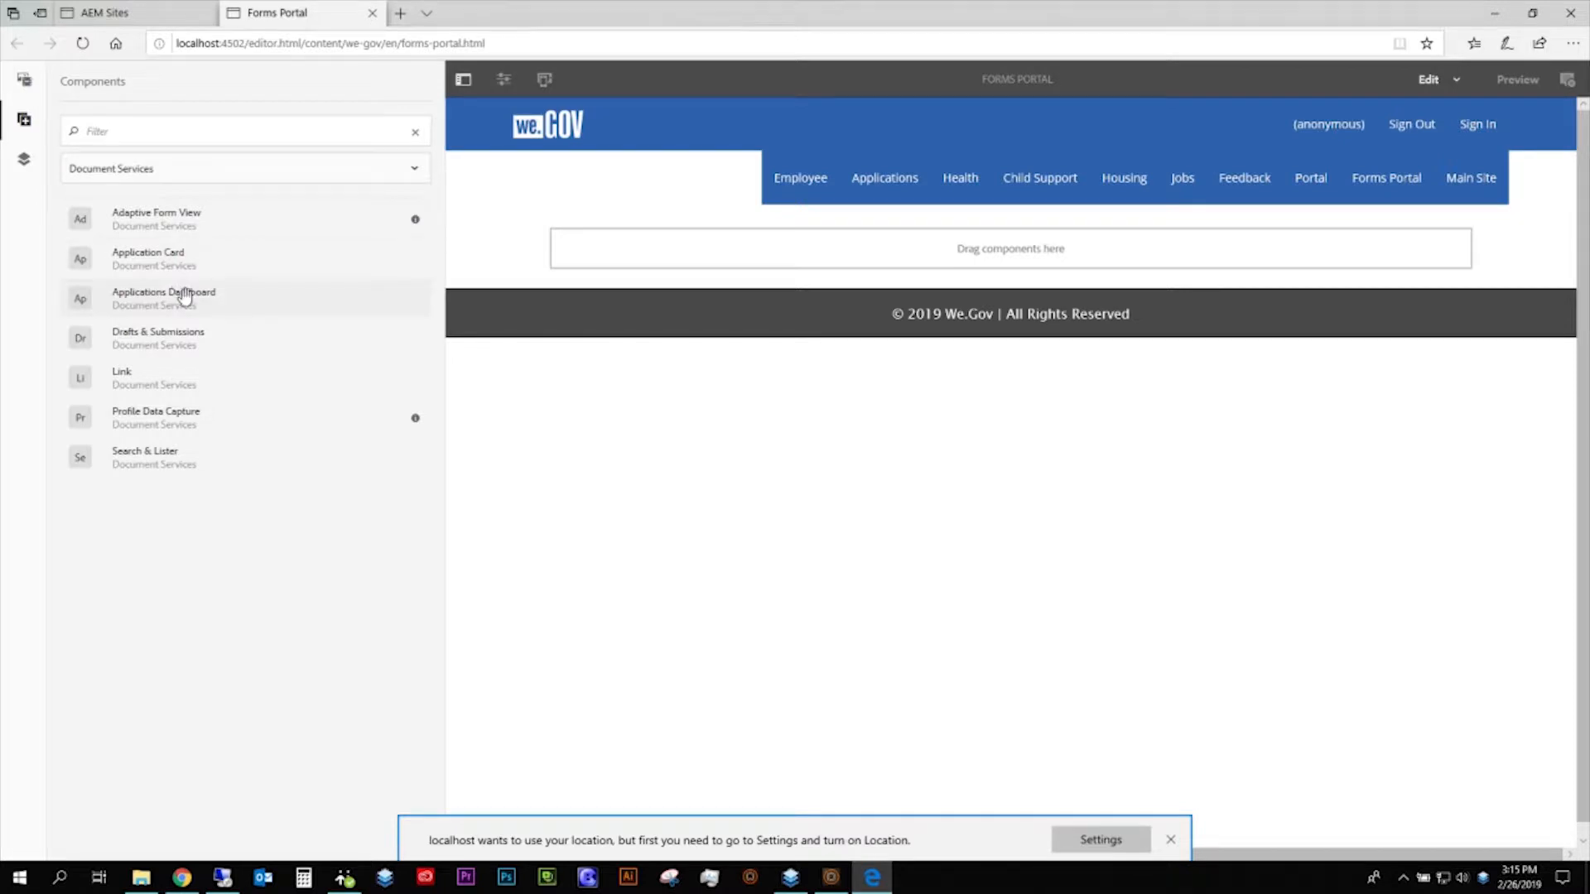
{"action": "left_click_drag", "start_coordinate": [146, 461], "coordinate": [1021, 248]}
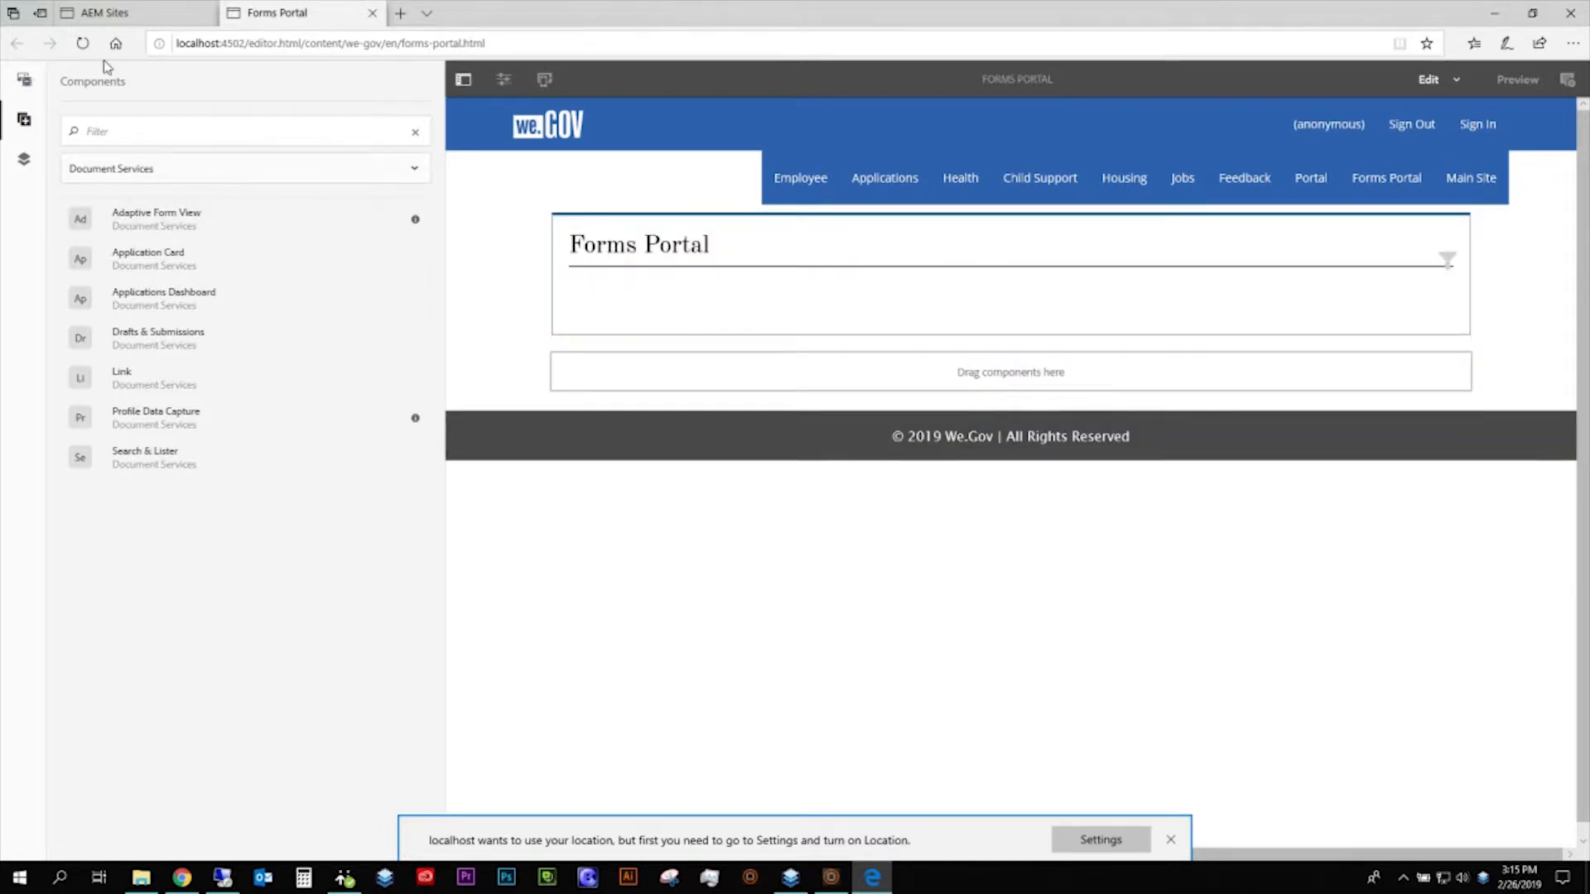
{"action": "left_click", "coordinate": [88, 44]}
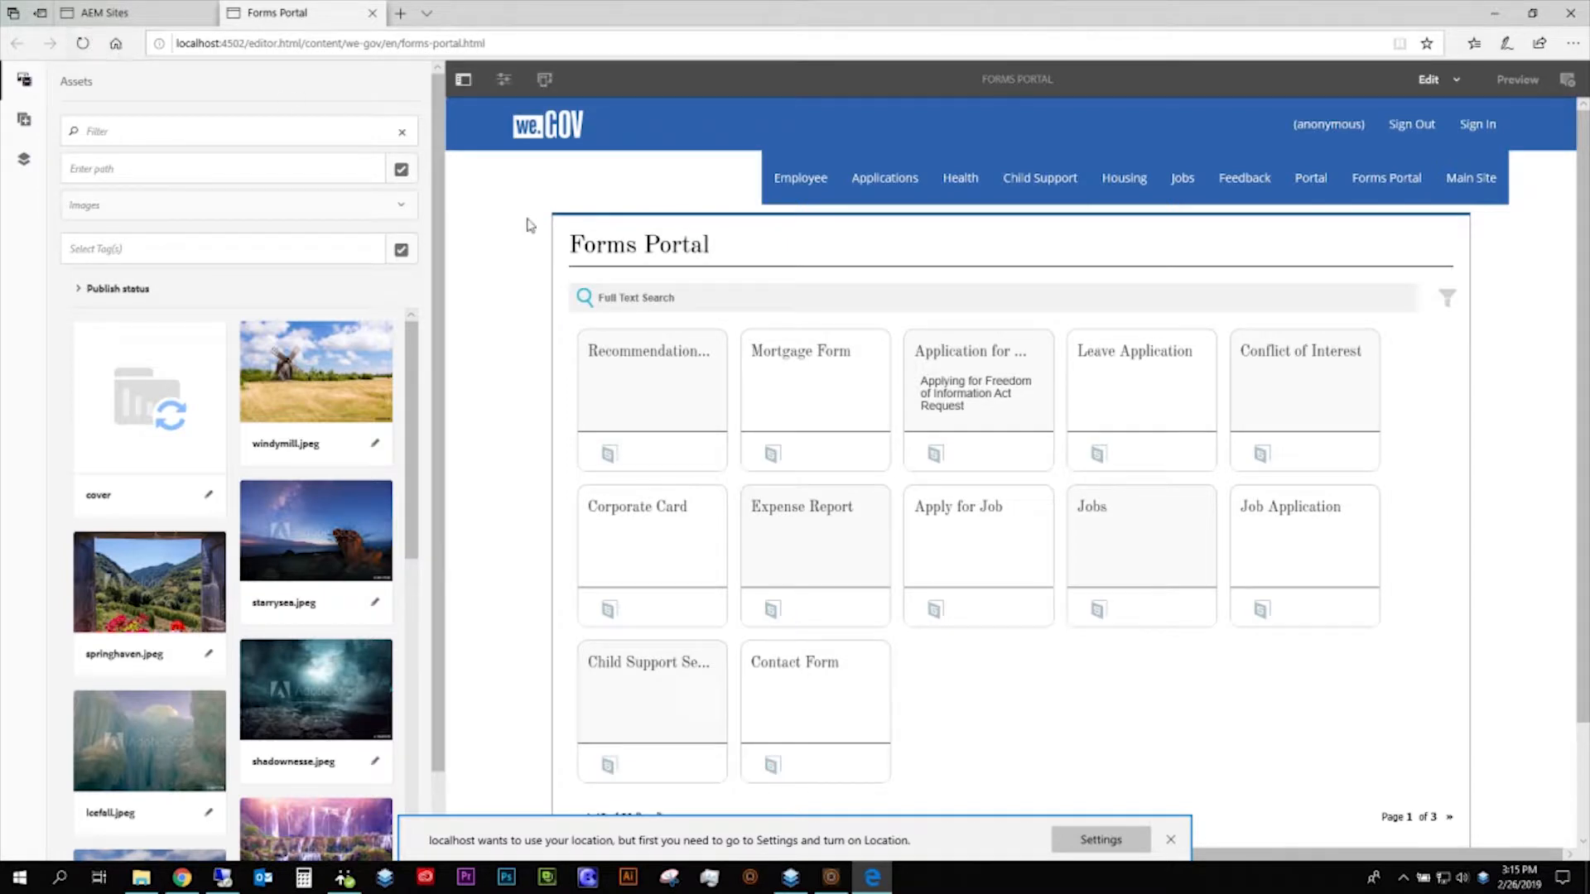
- Add the We.Gov folder under /content/dam/formsanddocuments as the Search & Lister's asset folder, save it, and reload the page
{"action": "scroll", "coordinate": [600, 251], "scroll_direction": "down", "scroll_amount": 1}
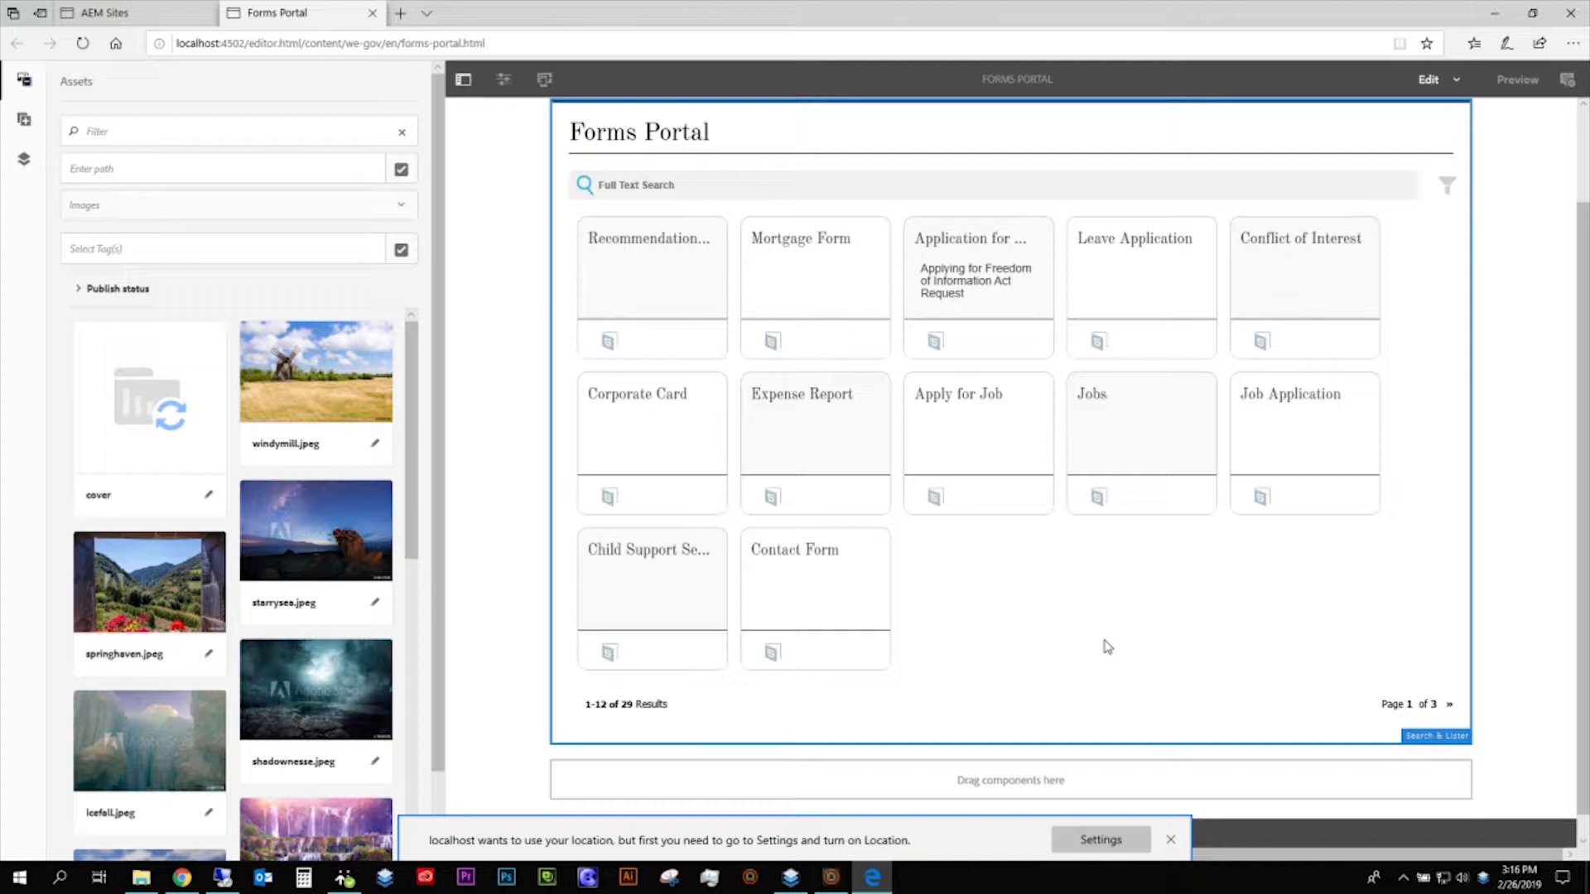
{"action": "left_click", "coordinate": [1108, 646]}
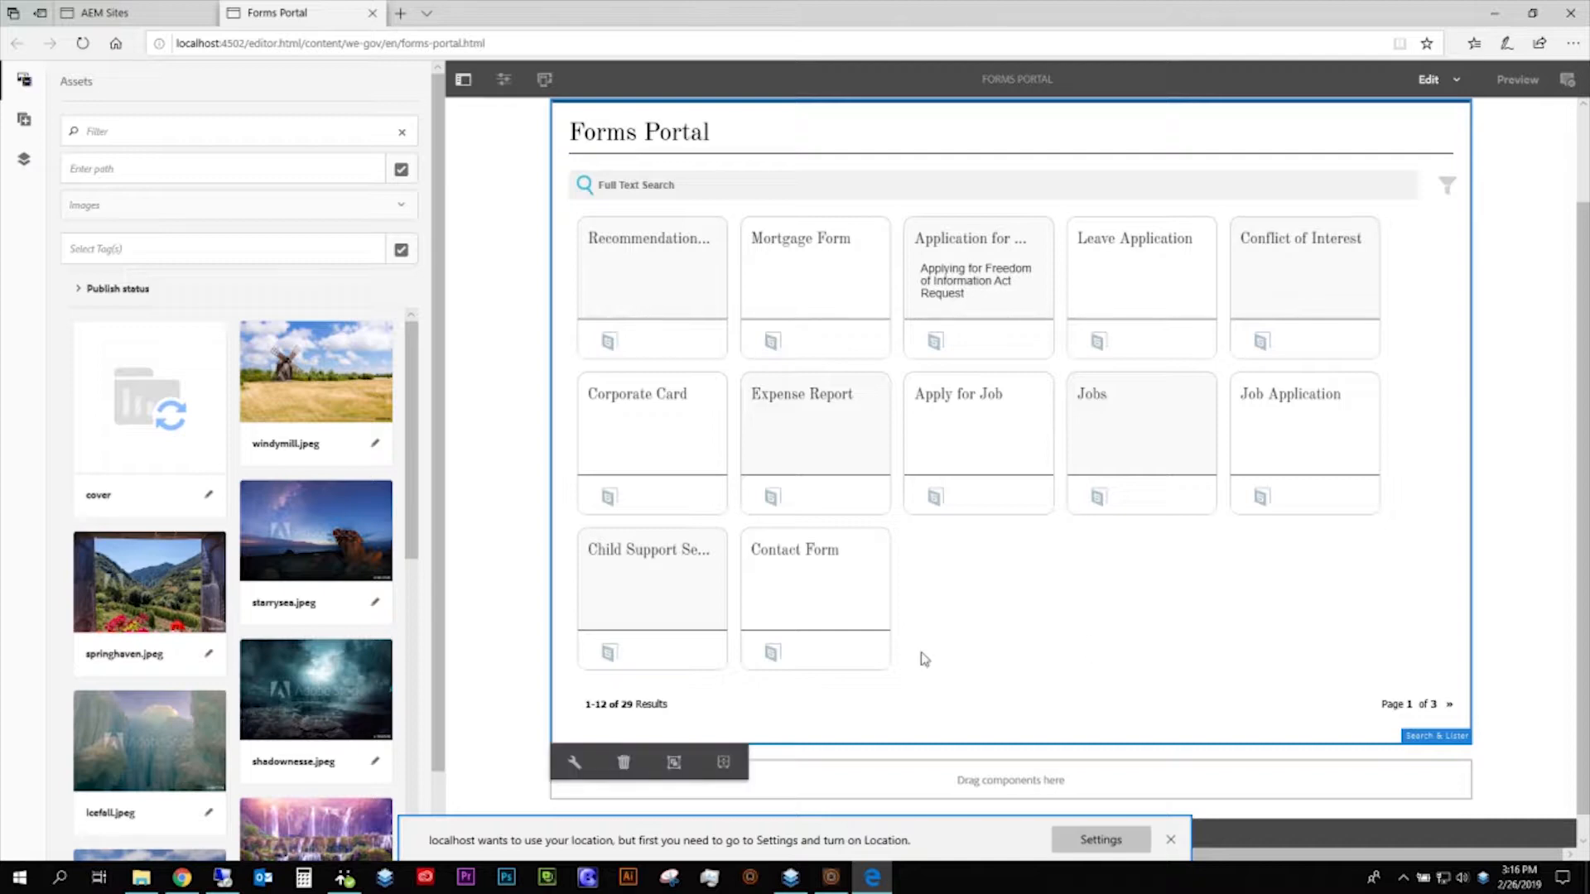
{"action": "left_click", "coordinate": [575, 762]}
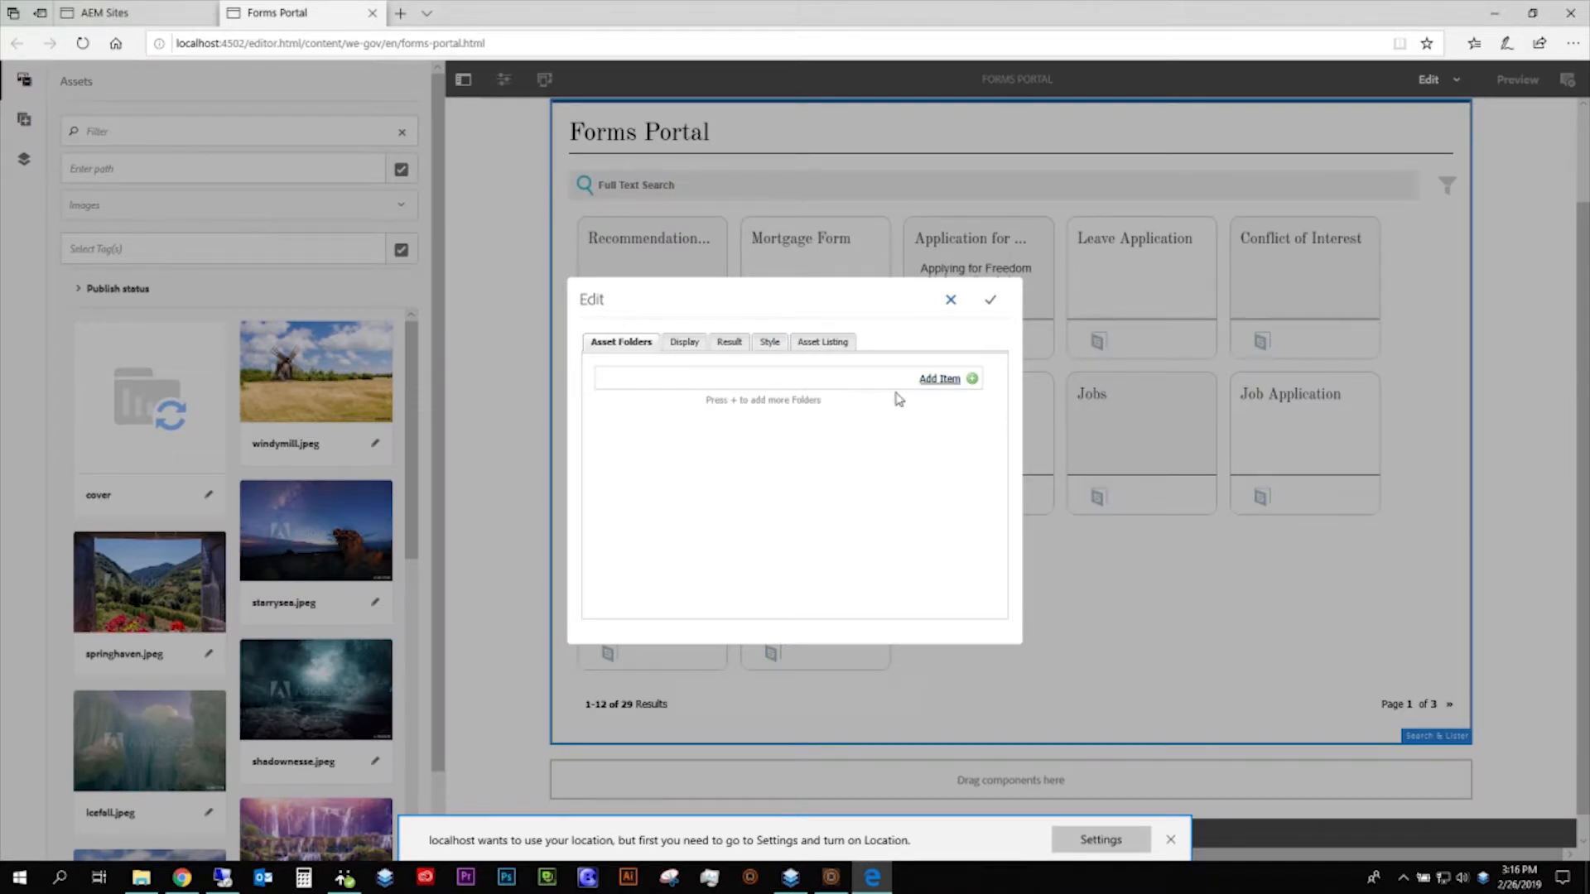
{"action": "left_click", "coordinate": [936, 380]}
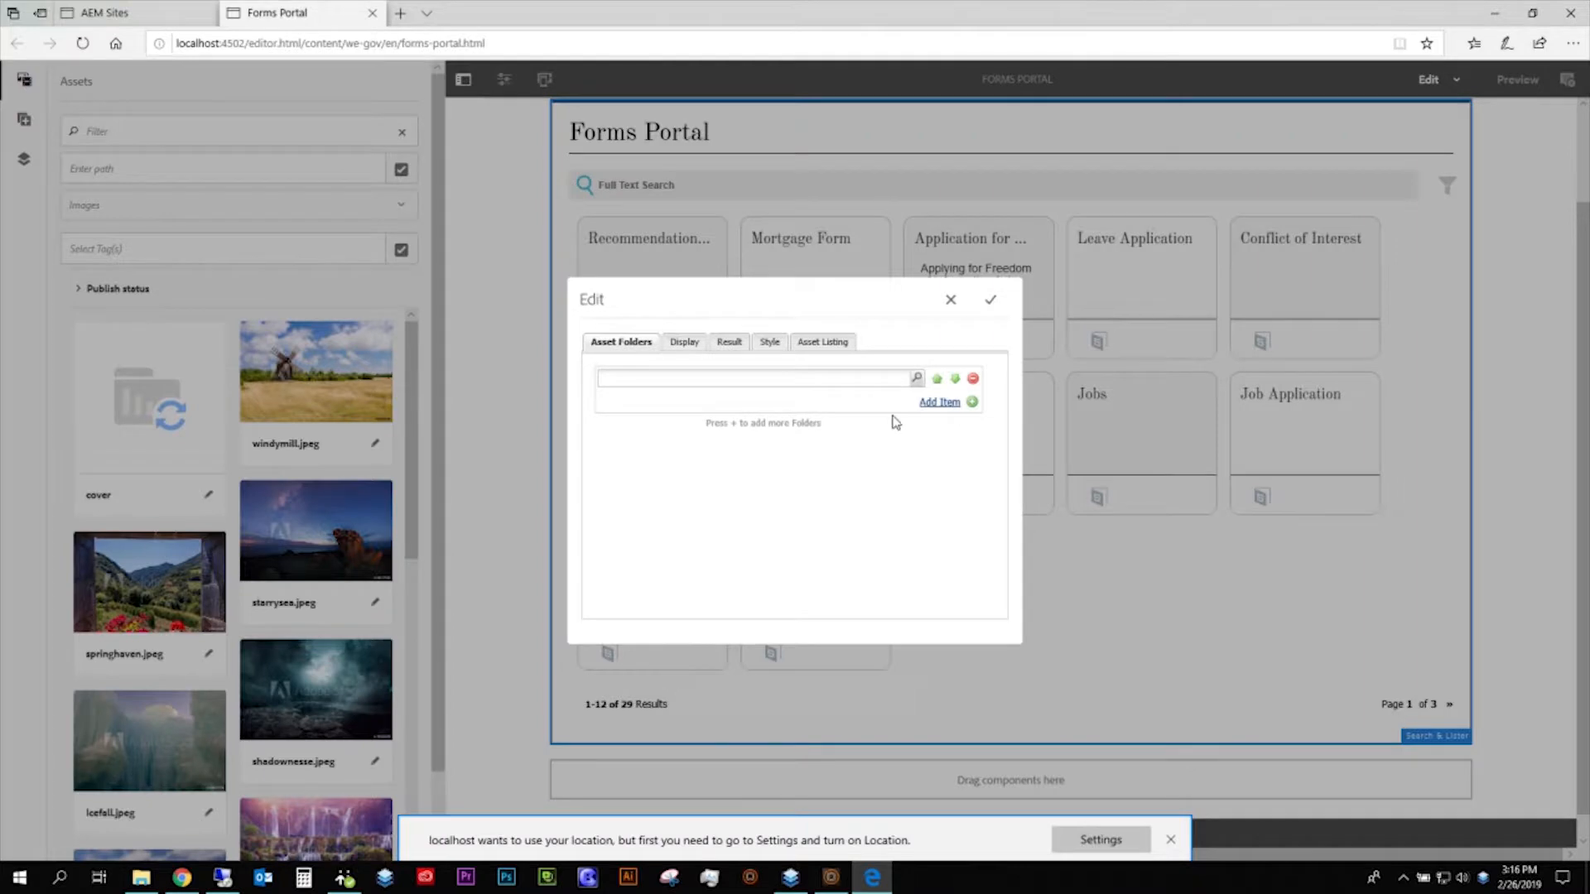
{"action": "left_click", "coordinate": [918, 381]}
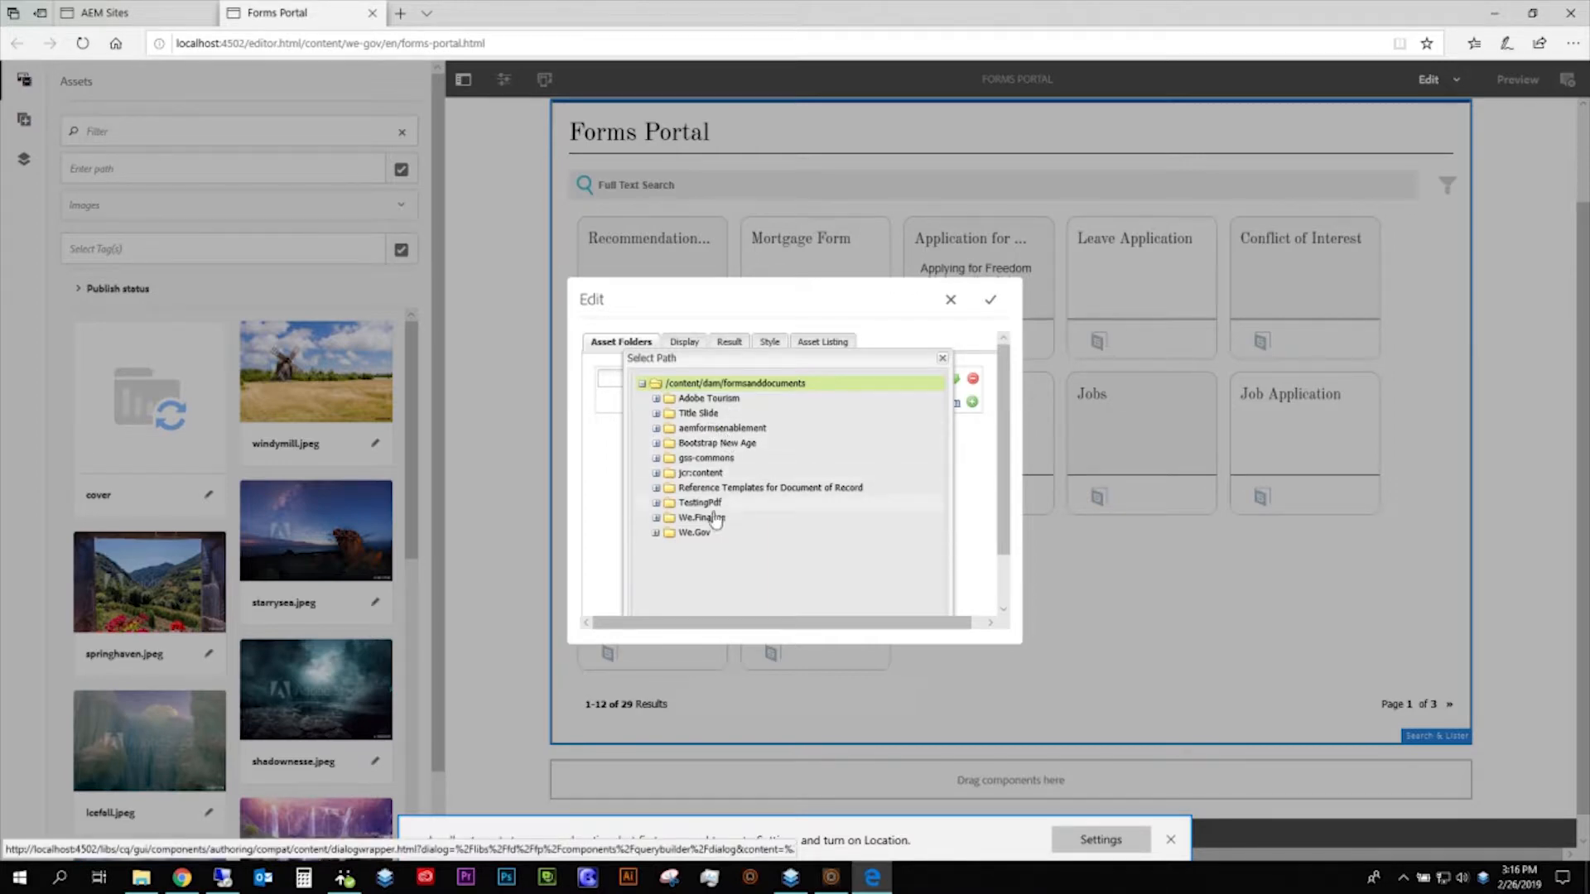
{"action": "left_click", "coordinate": [693, 534]}
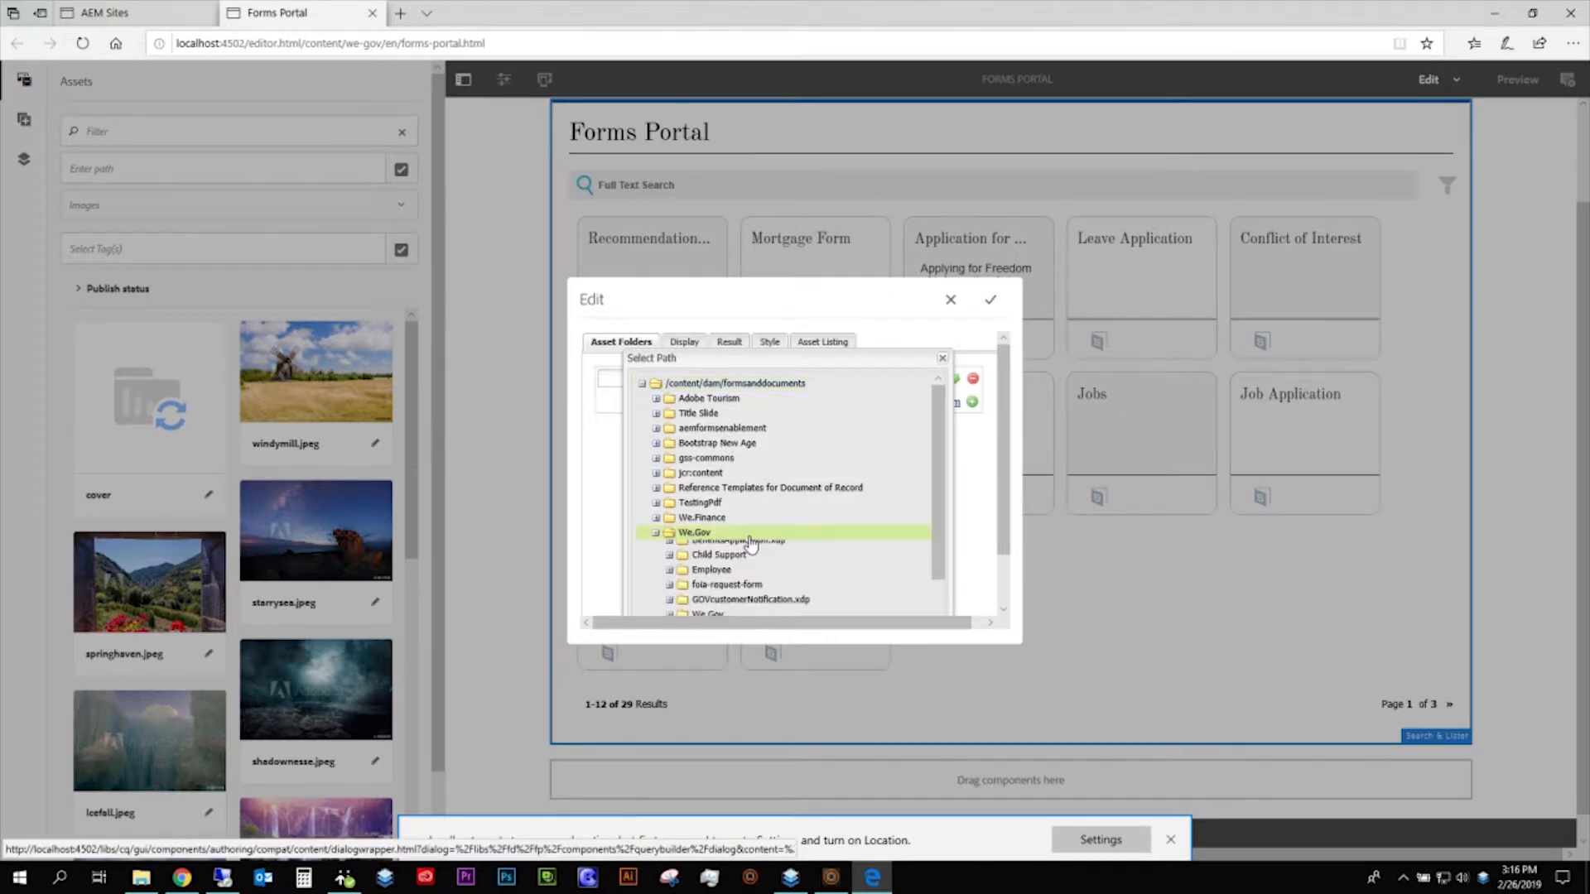
{"action": "scroll", "coordinate": [834, 500], "scroll_direction": "down", "scroll_amount": 2}
{"action": "scroll", "coordinate": [959, 520], "scroll_direction": "down", "scroll_amount": 2}
{"action": "left_click", "coordinate": [840, 602]}
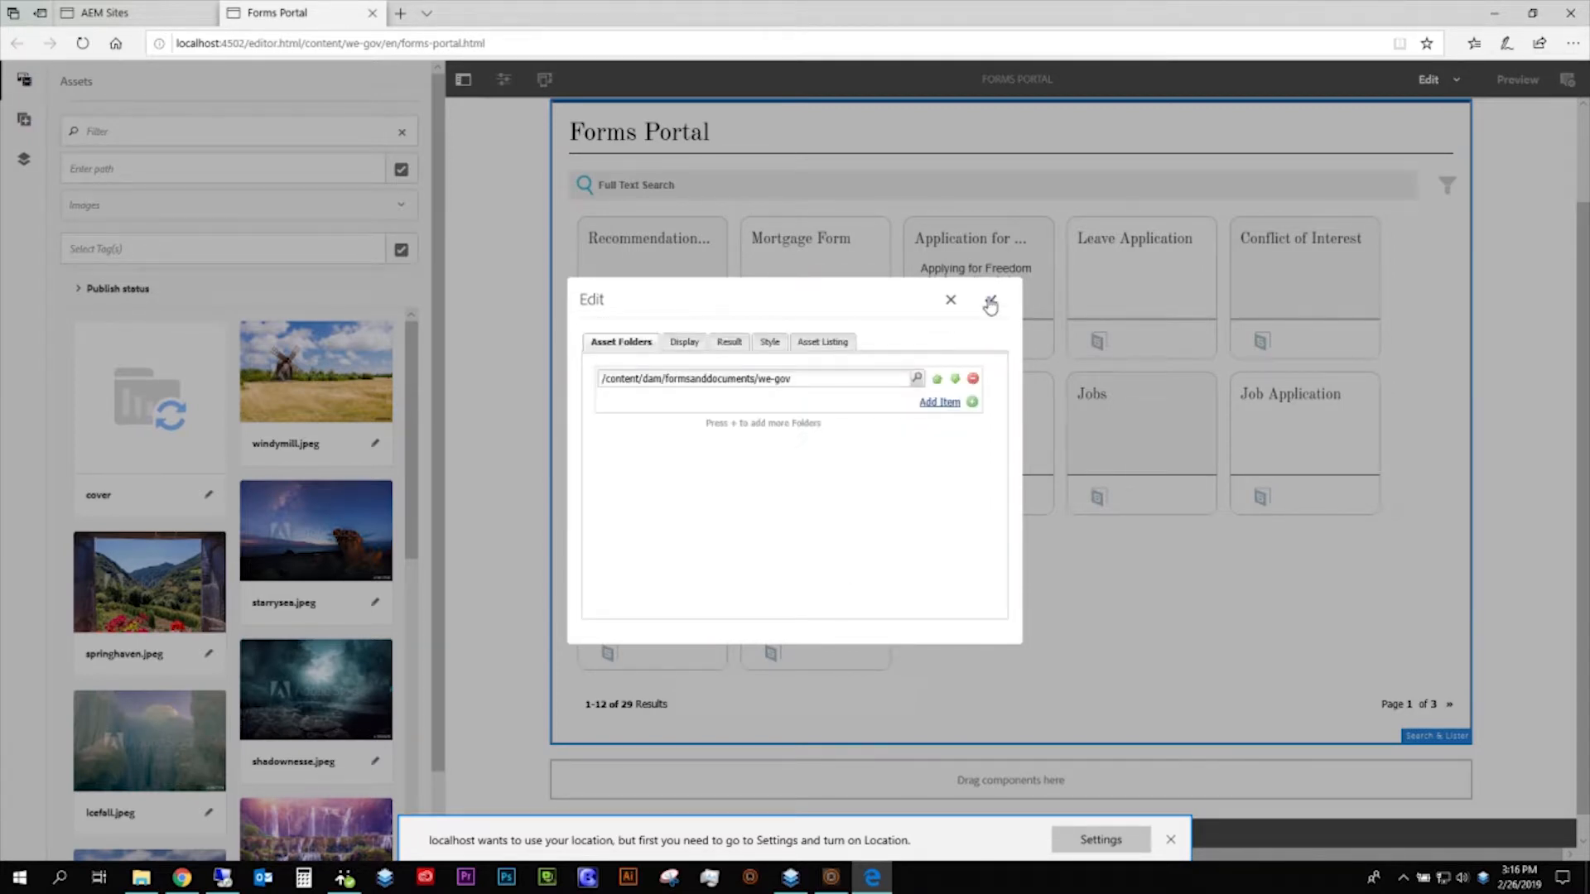
{"action": "left_click", "coordinate": [991, 303]}
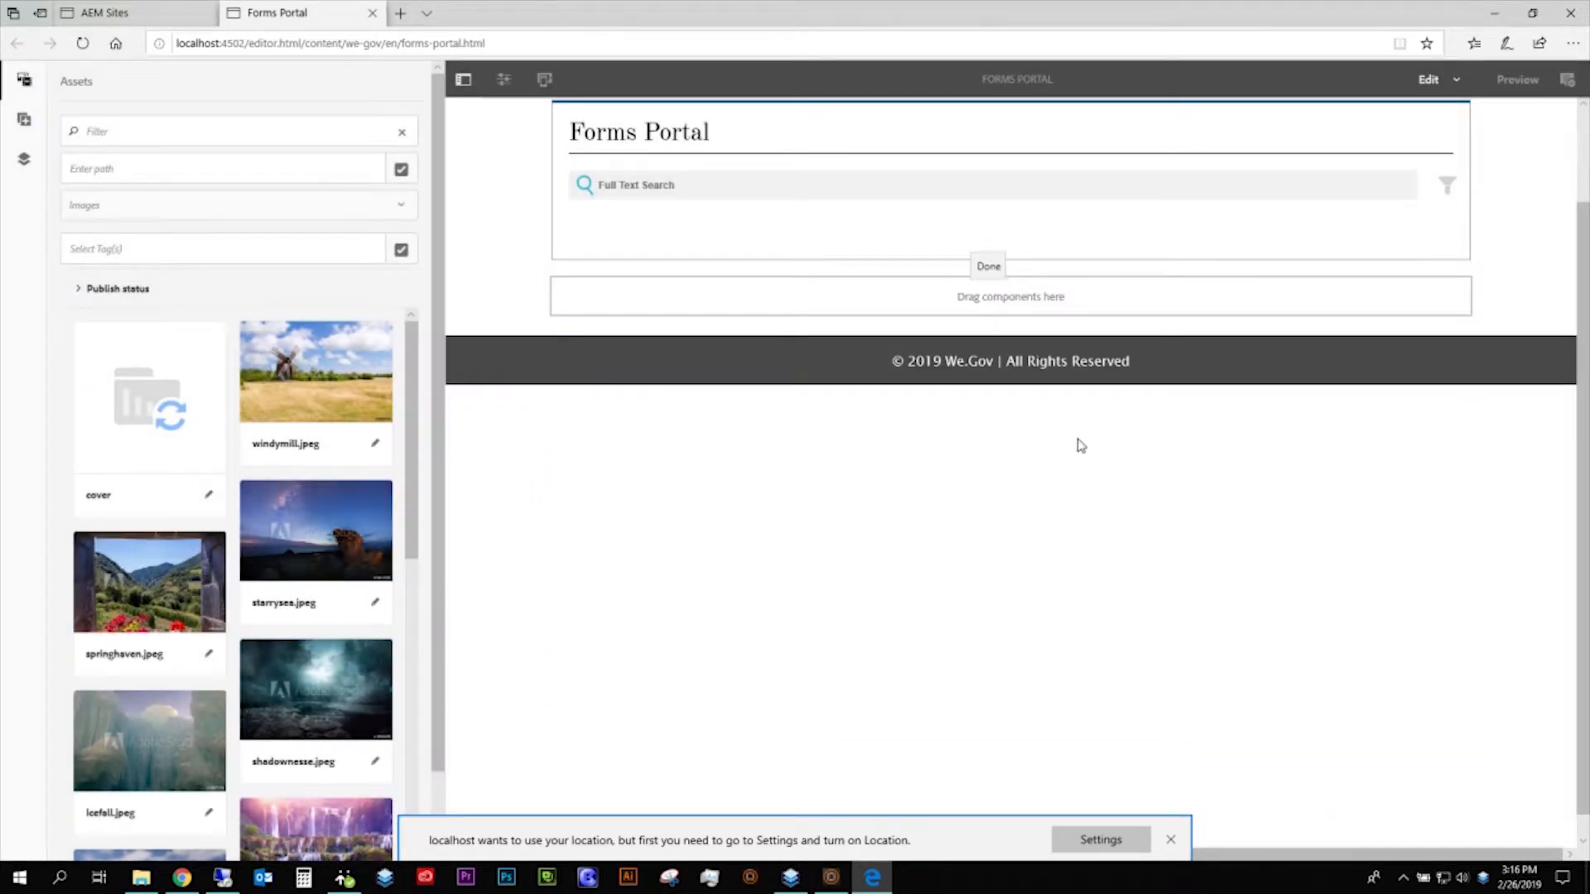
{"action": "left_click", "coordinate": [81, 47]}
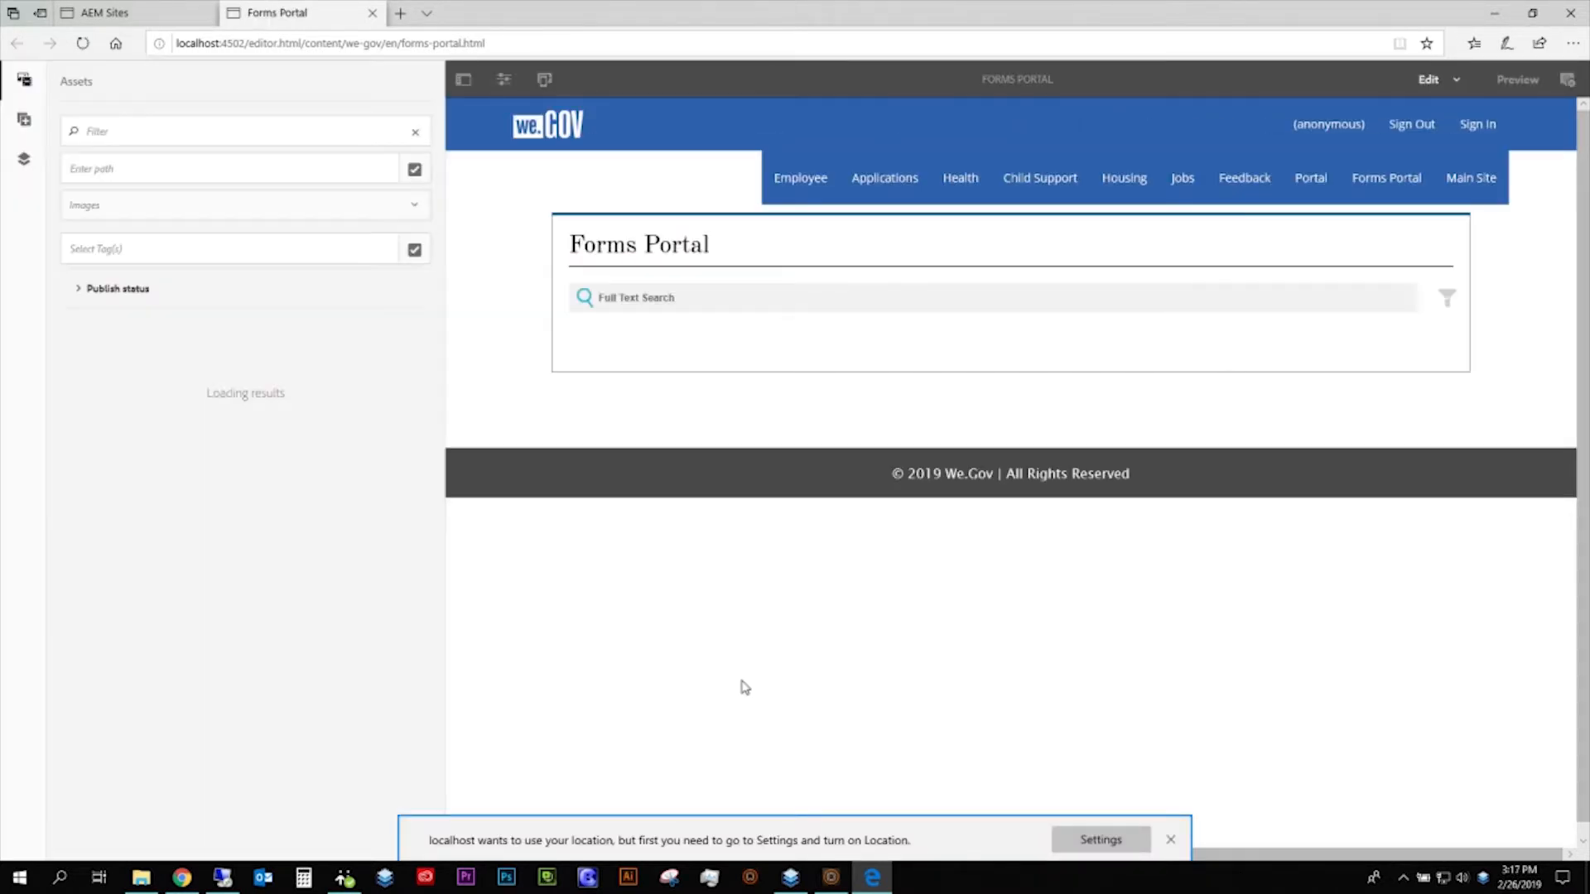
- Set the Search & Lister component's layout template to Grid, save the configuration, and reload the page
{"action": "scroll", "coordinate": [667, 571], "scroll_direction": "down", "scroll_amount": 2}
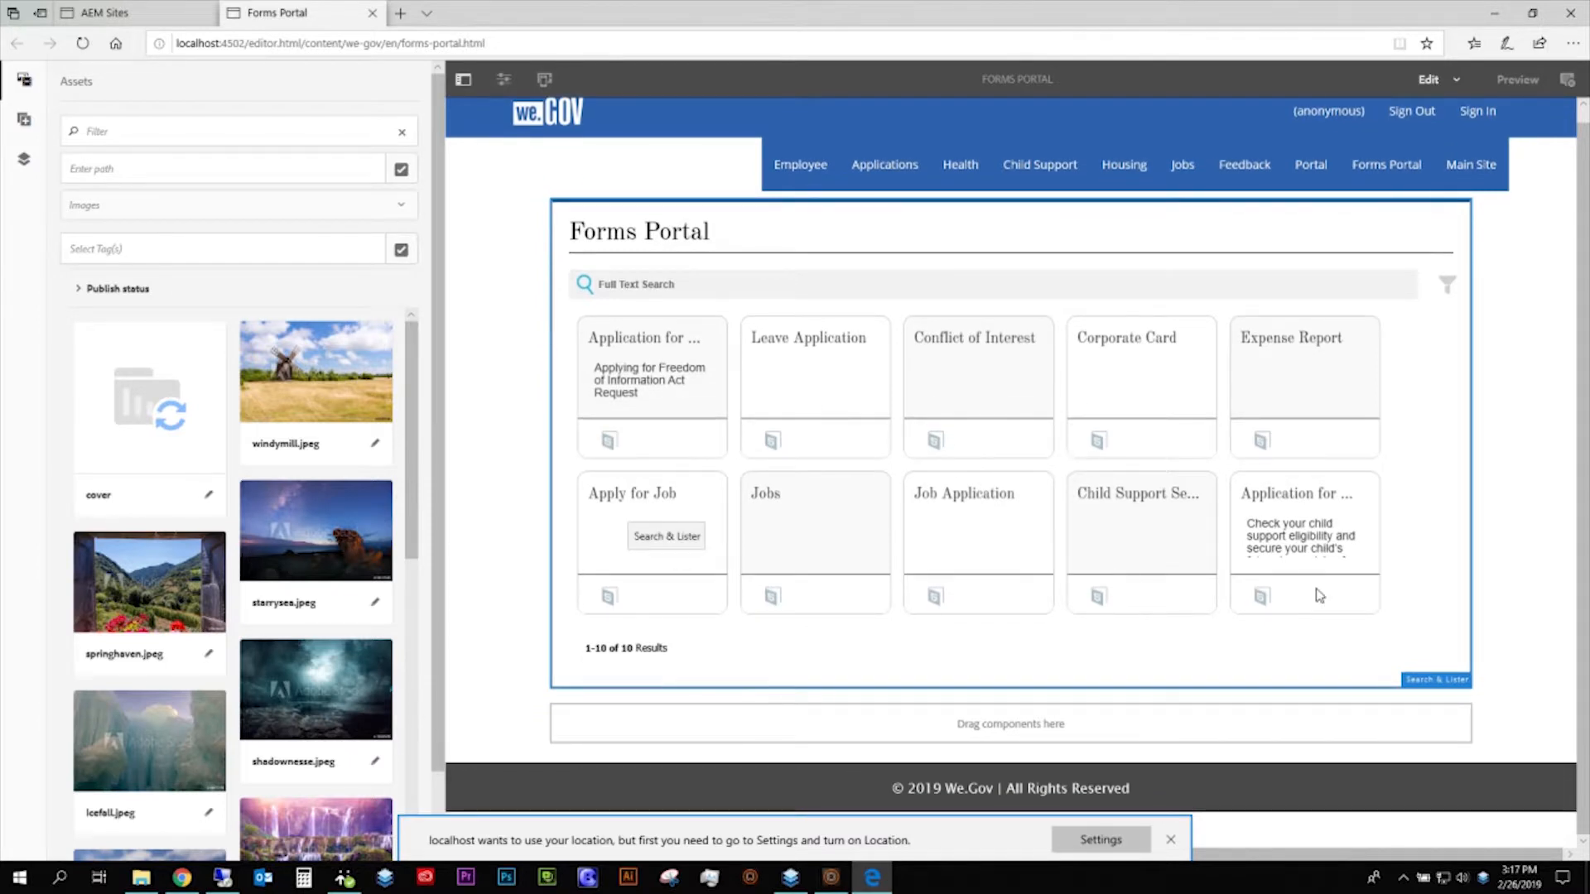
{"action": "left_click", "coordinate": [1459, 404]}
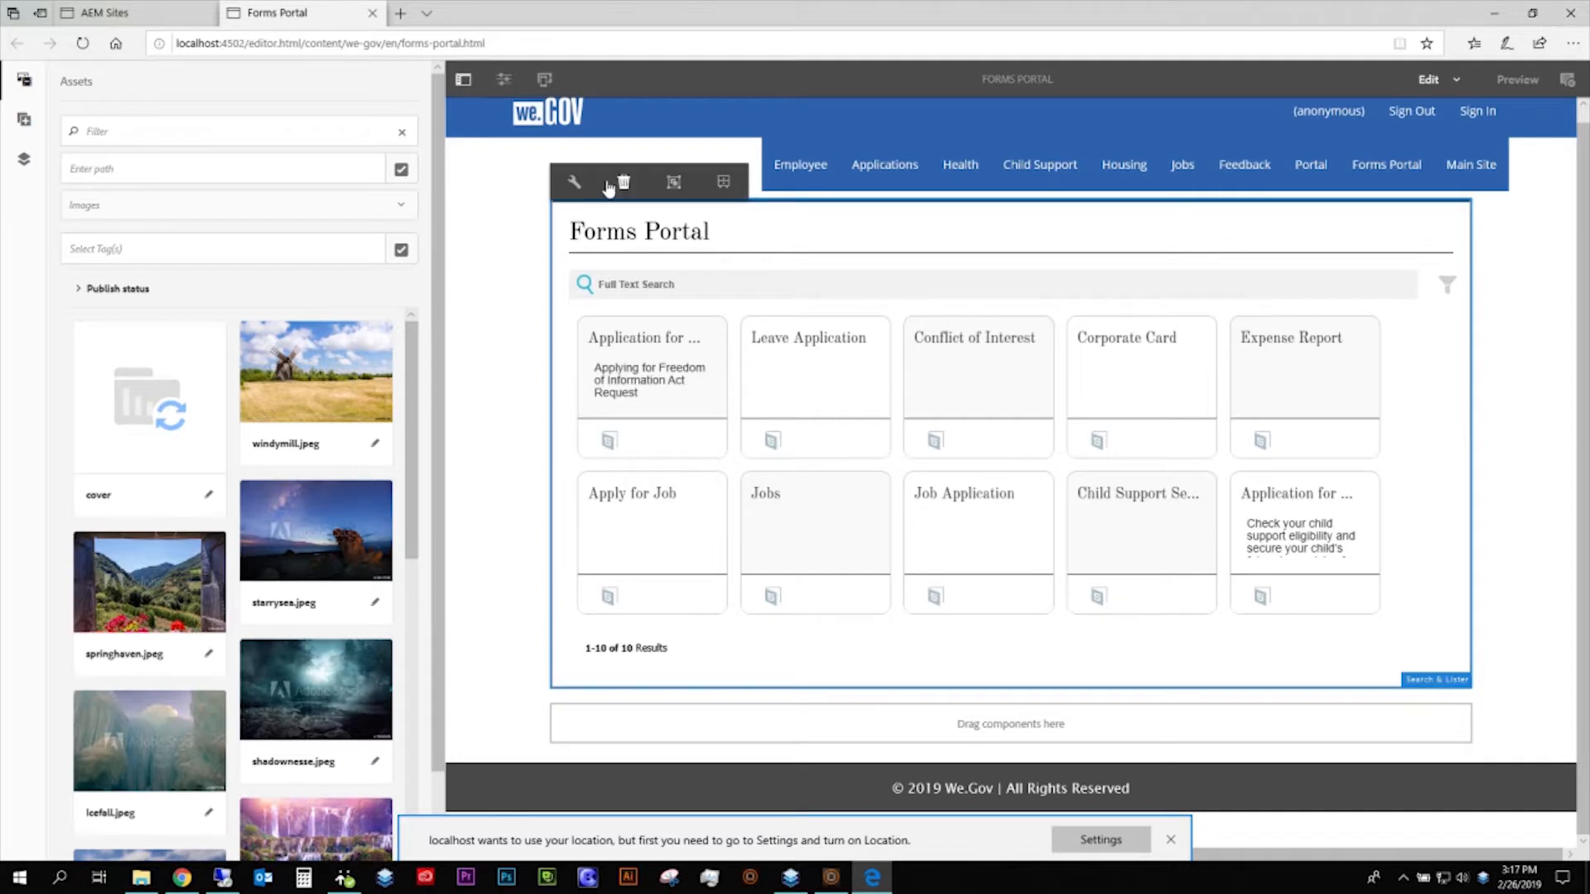
{"action": "left_click", "coordinate": [574, 181]}
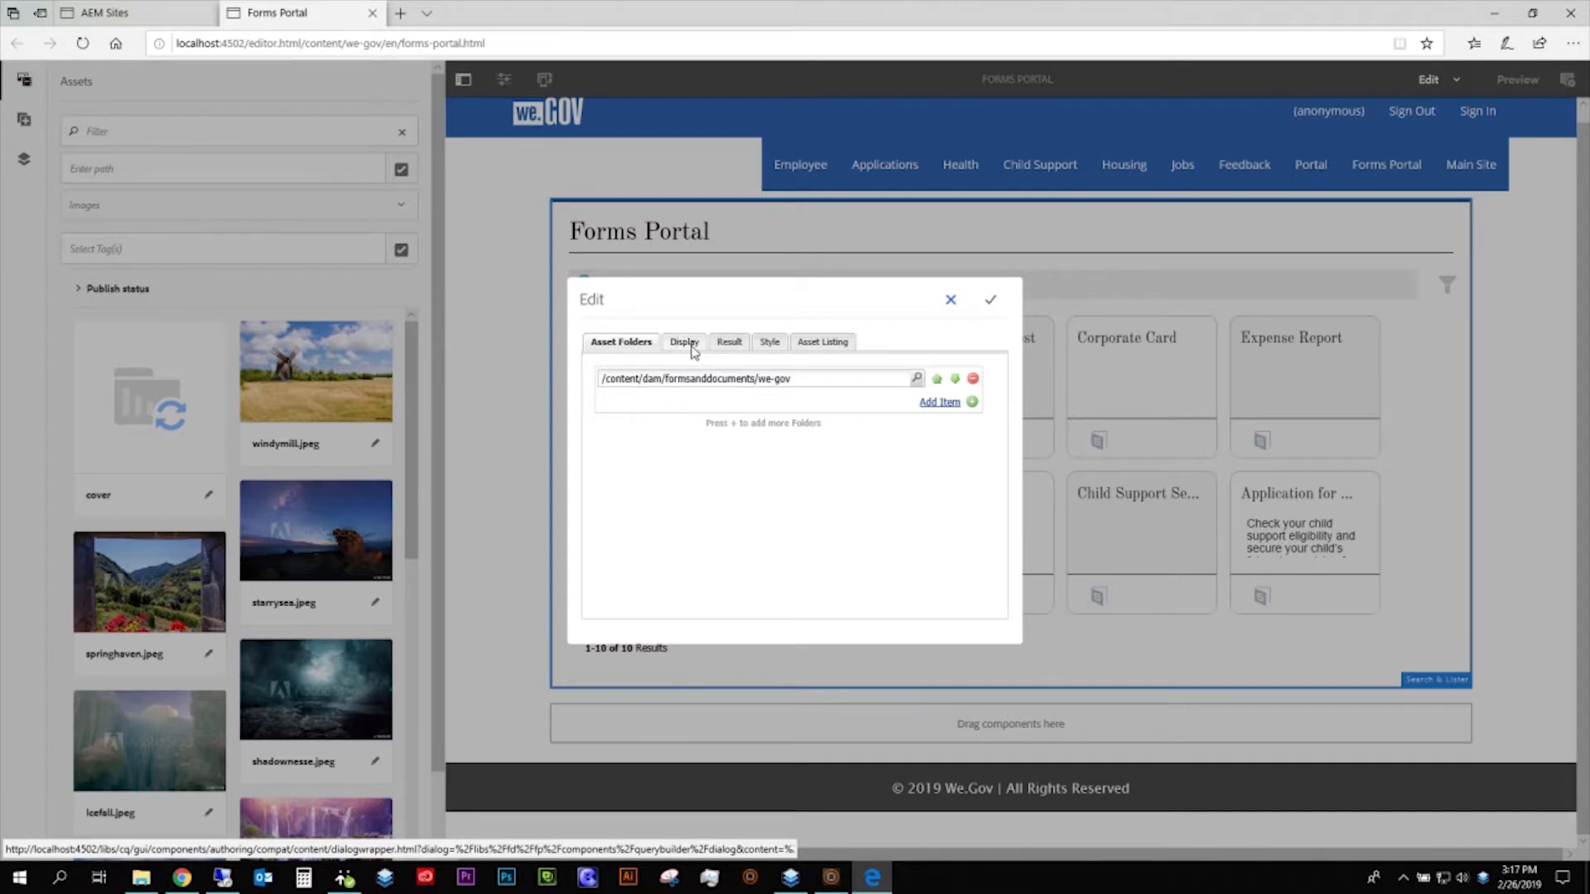
{"action": "left_click", "coordinate": [677, 344]}
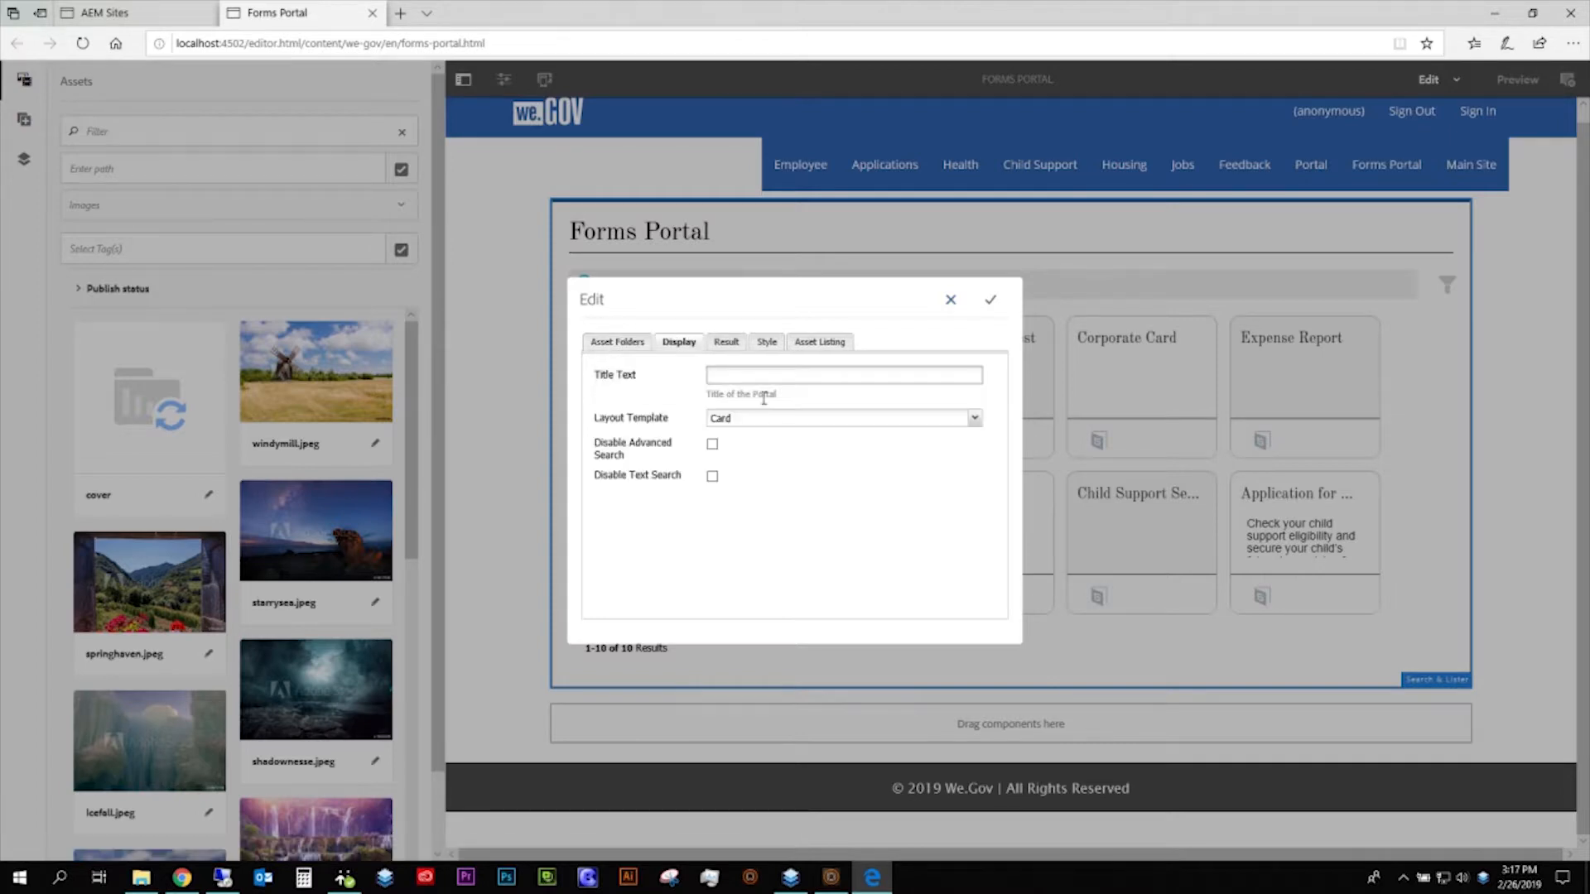
{"action": "left_click", "coordinate": [973, 420]}
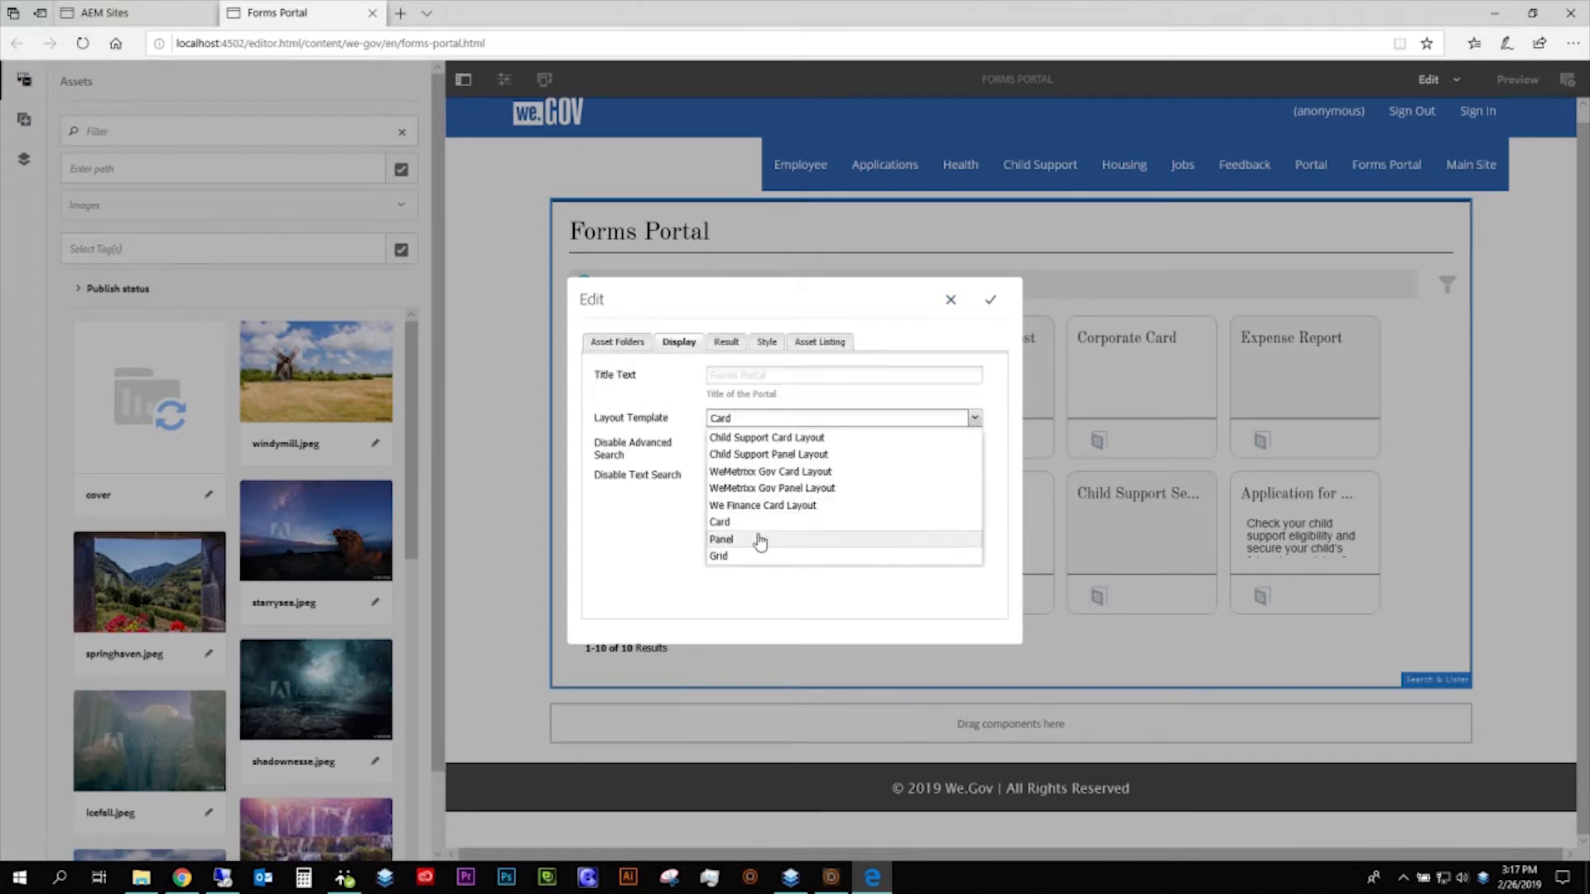
{"action": "left_click", "coordinate": [728, 556]}
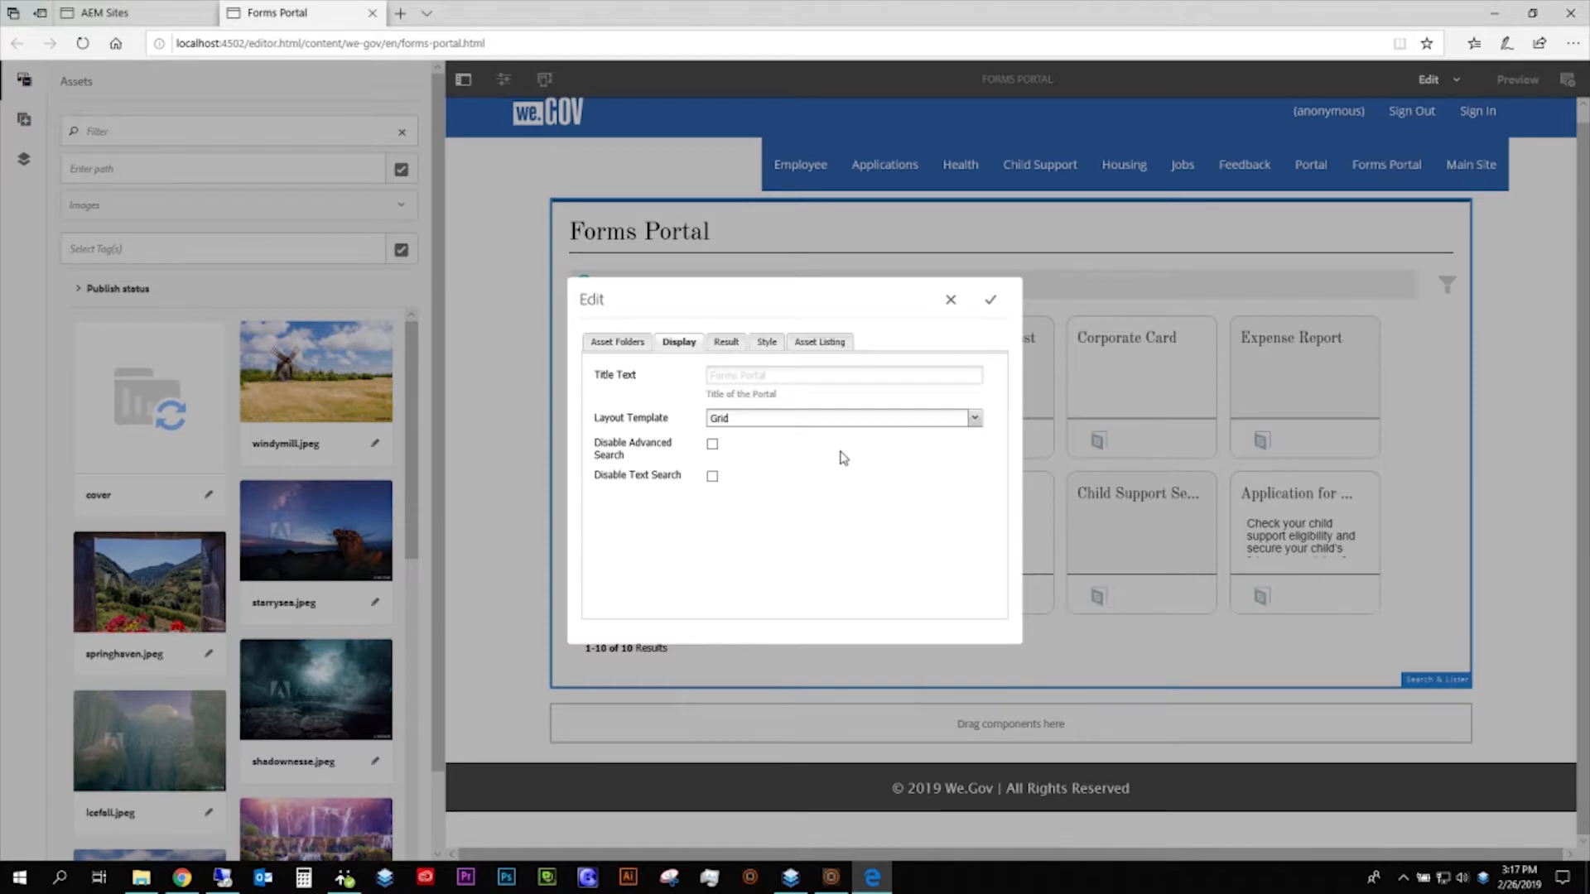
{"action": "left_click", "coordinate": [990, 300]}
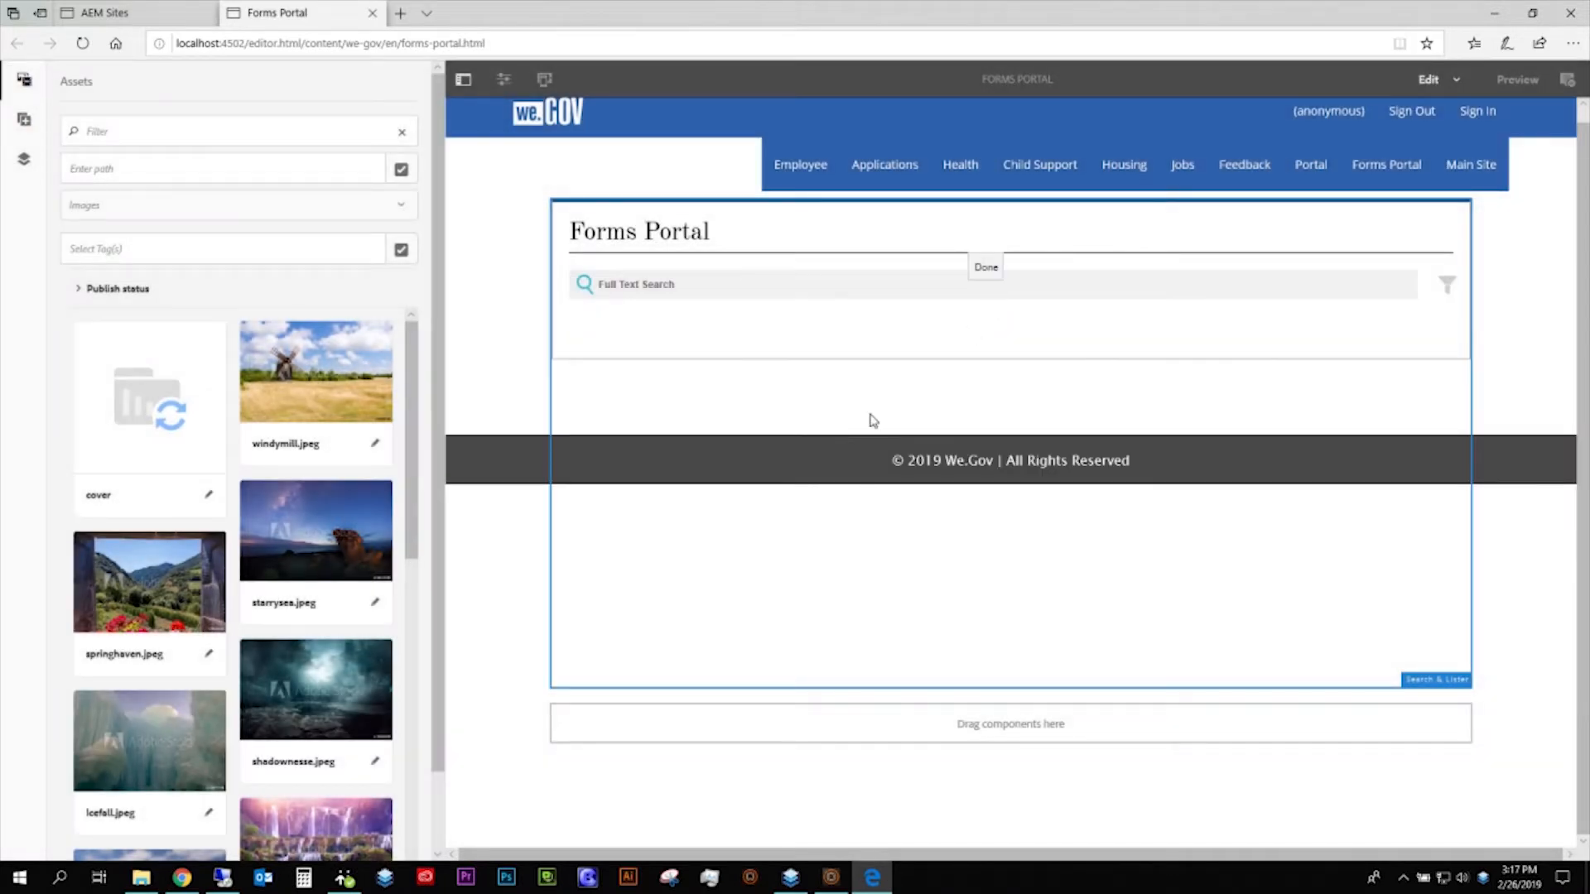
{"action": "left_click", "coordinate": [84, 43]}
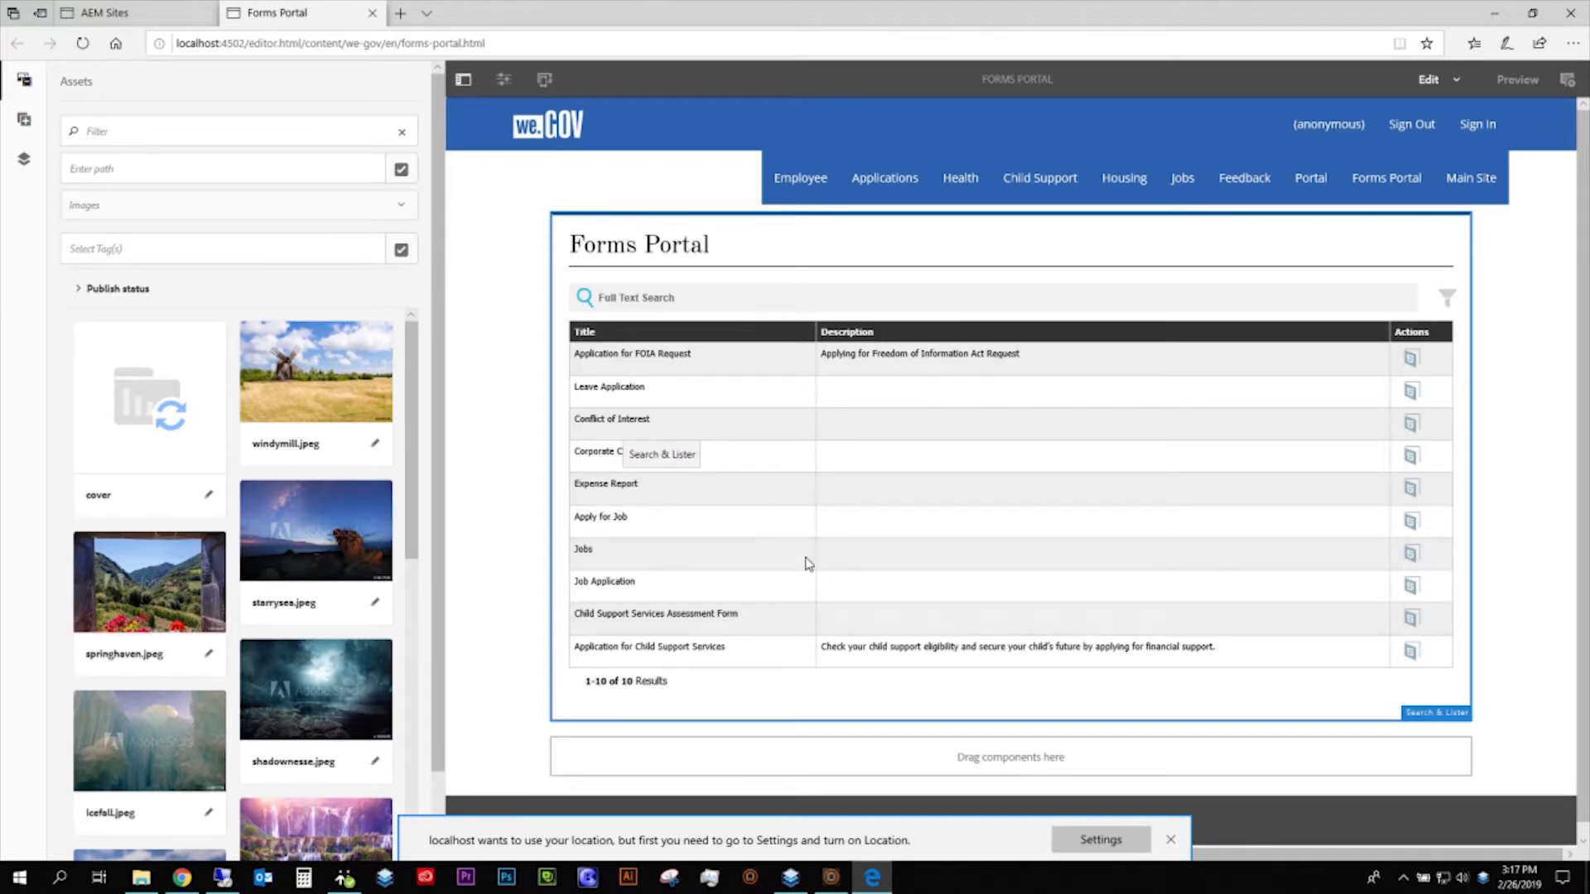
- Preview the page and check its layout in the device emulator on an iPad in portrait and landscape orientation
{"action": "key", "text": "ctrl+shift+m"}
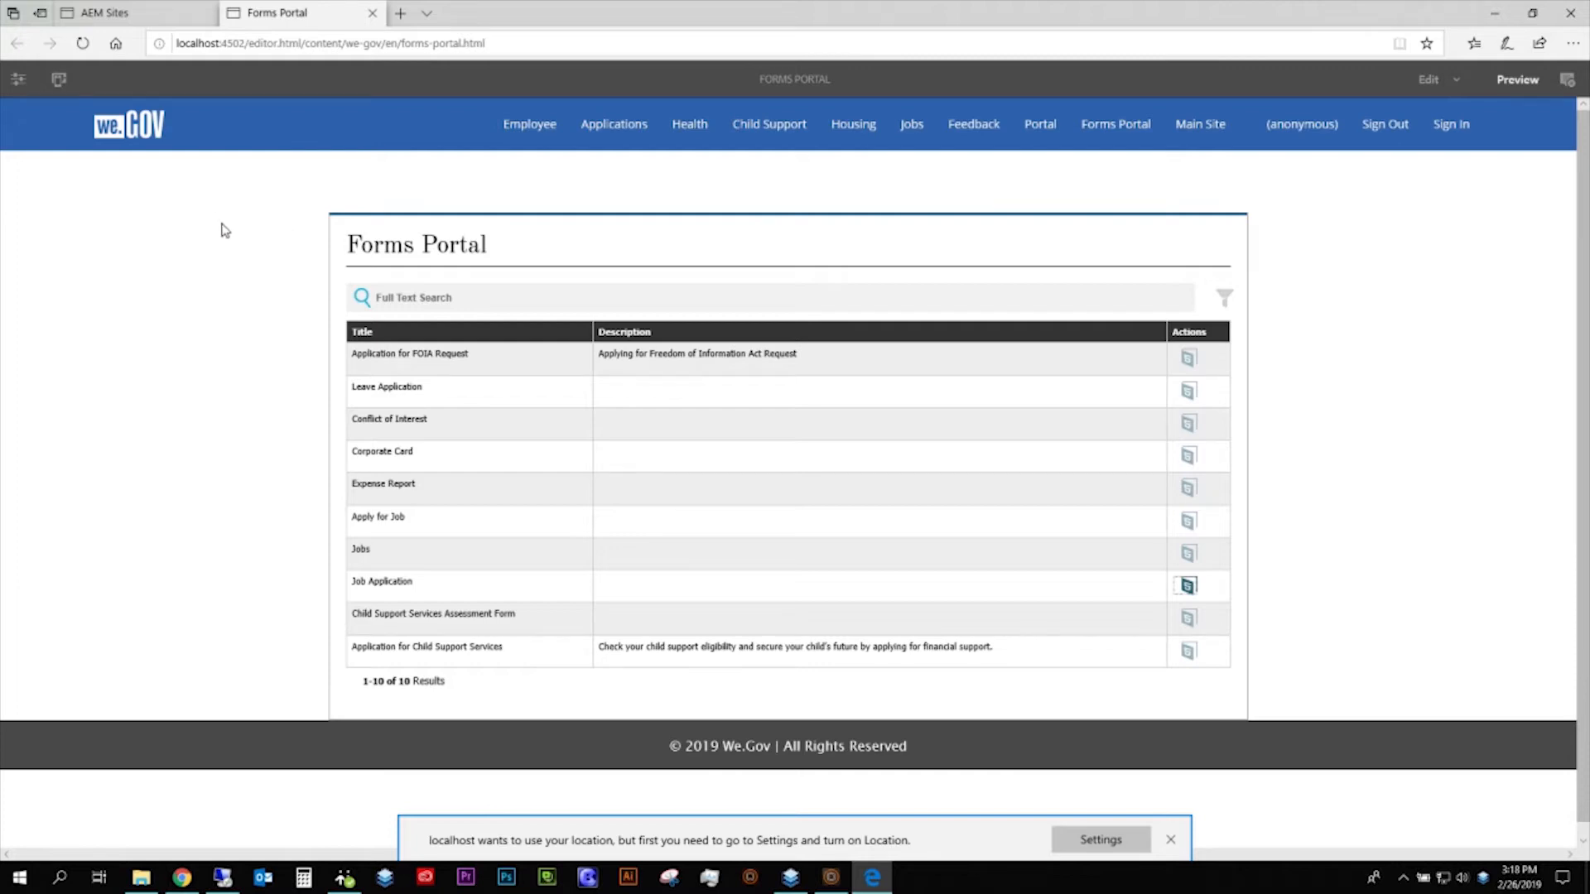
{"action": "left_click", "coordinate": [59, 80]}
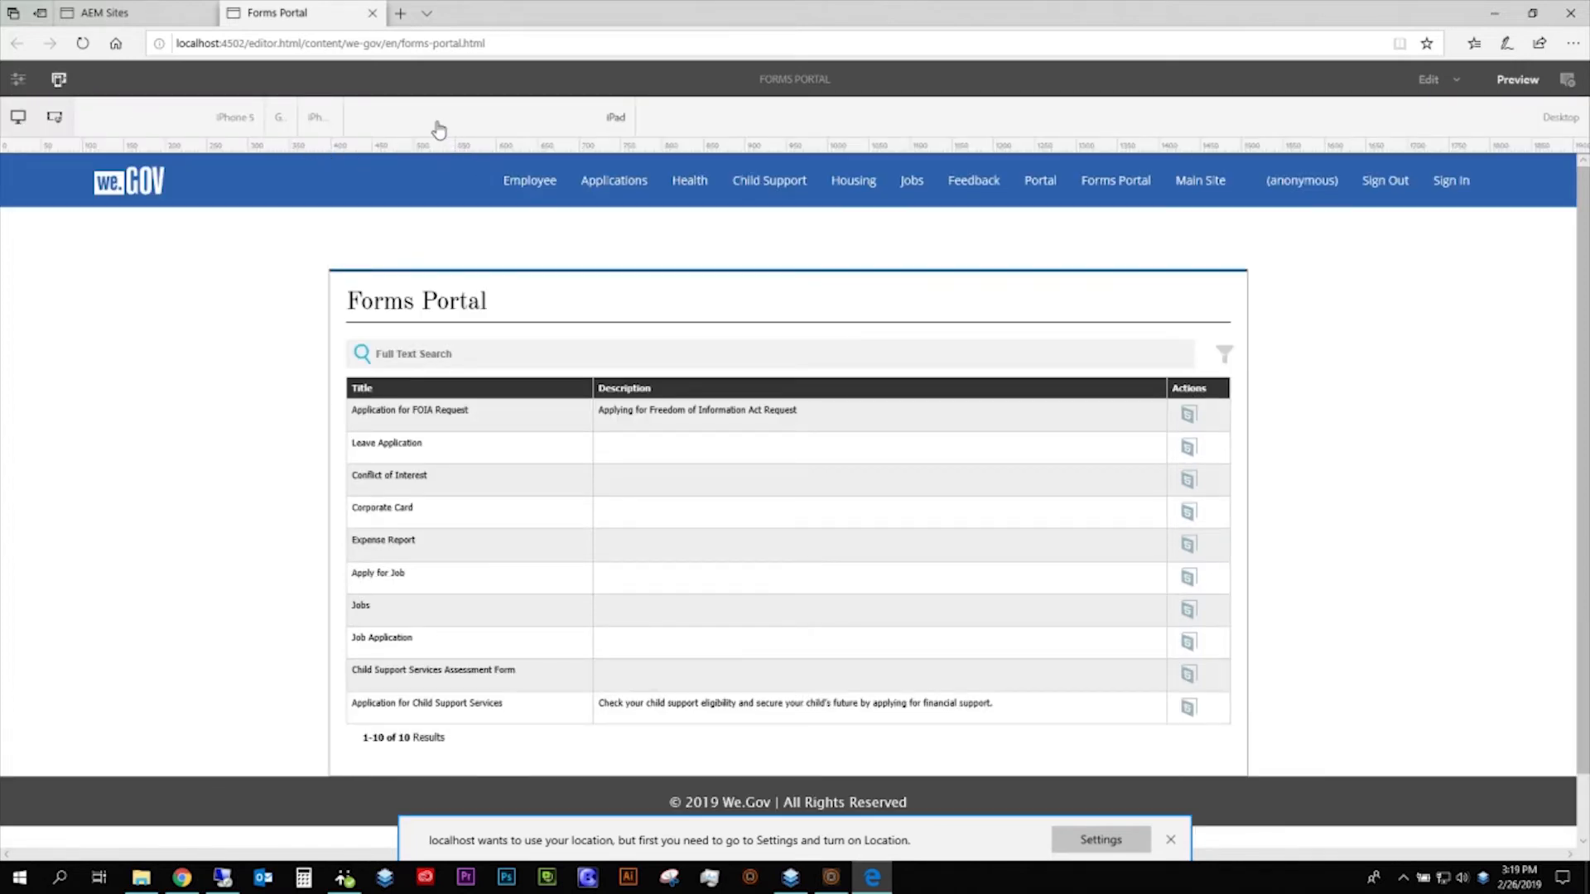
{"action": "left_click", "coordinate": [464, 137]}
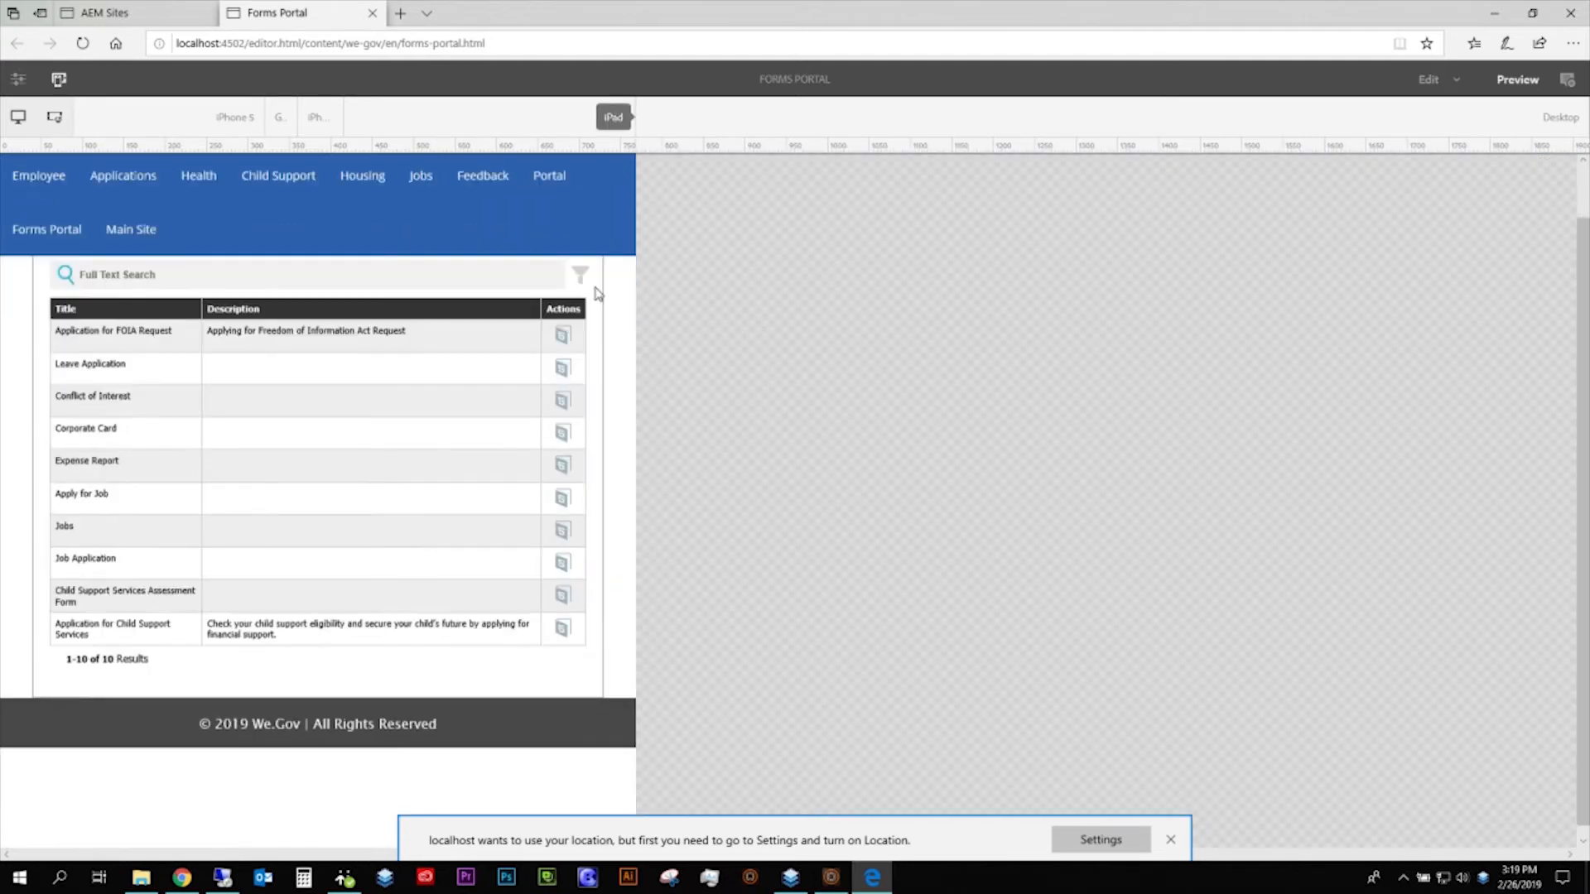
{"action": "left_click", "coordinate": [54, 117]}
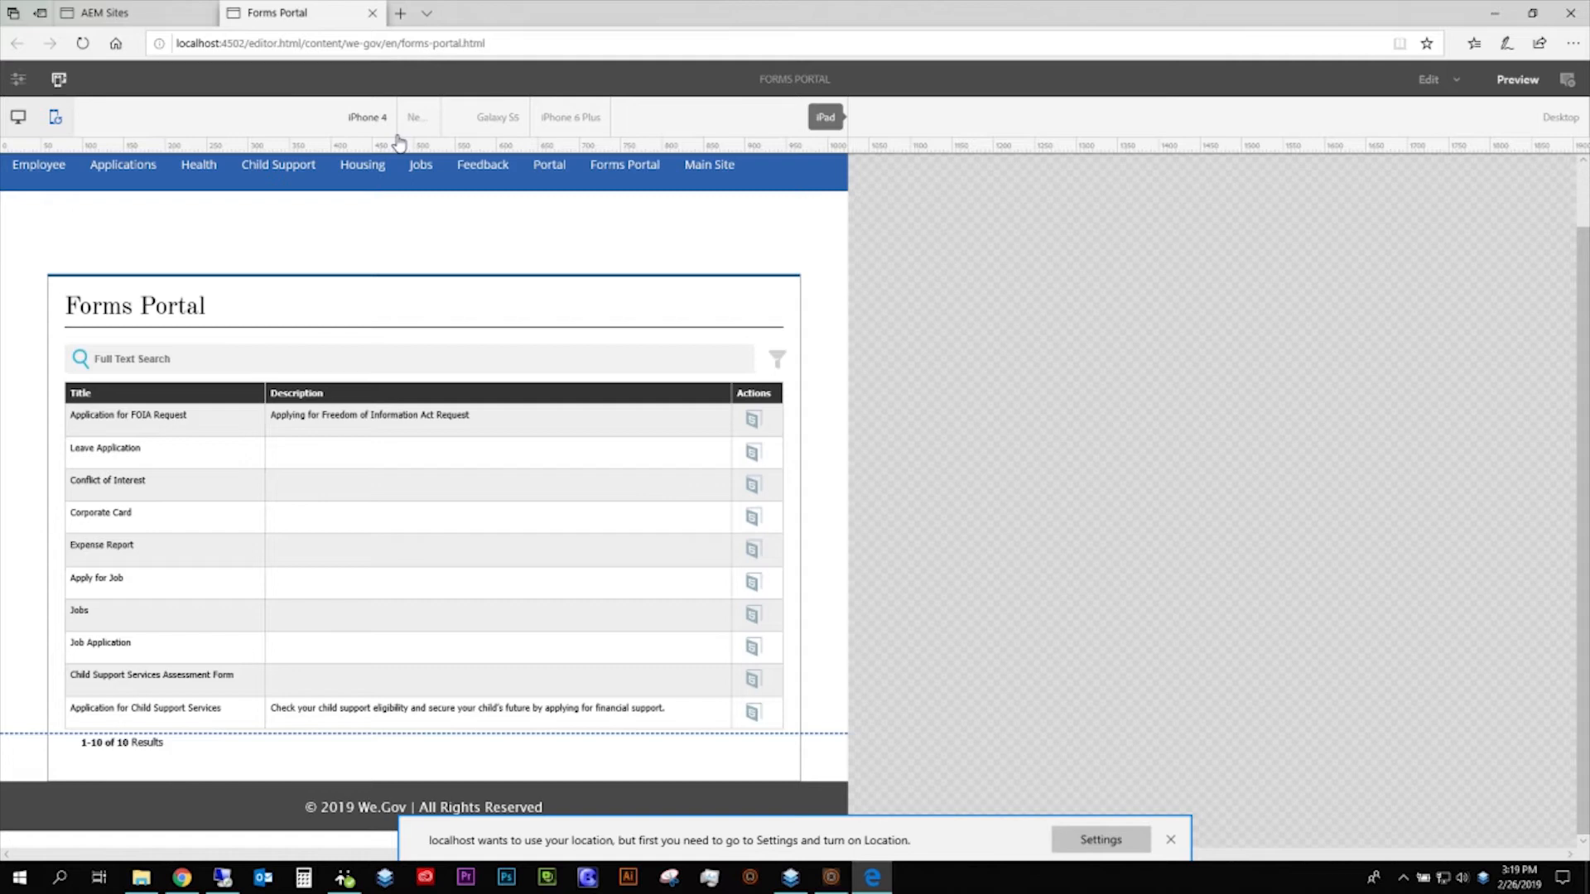
- Check the page as an iPhone 4 in landscape and portrait, and return to the Desktop size in Edit mode
{"action": "left_click", "coordinate": [357, 124]}
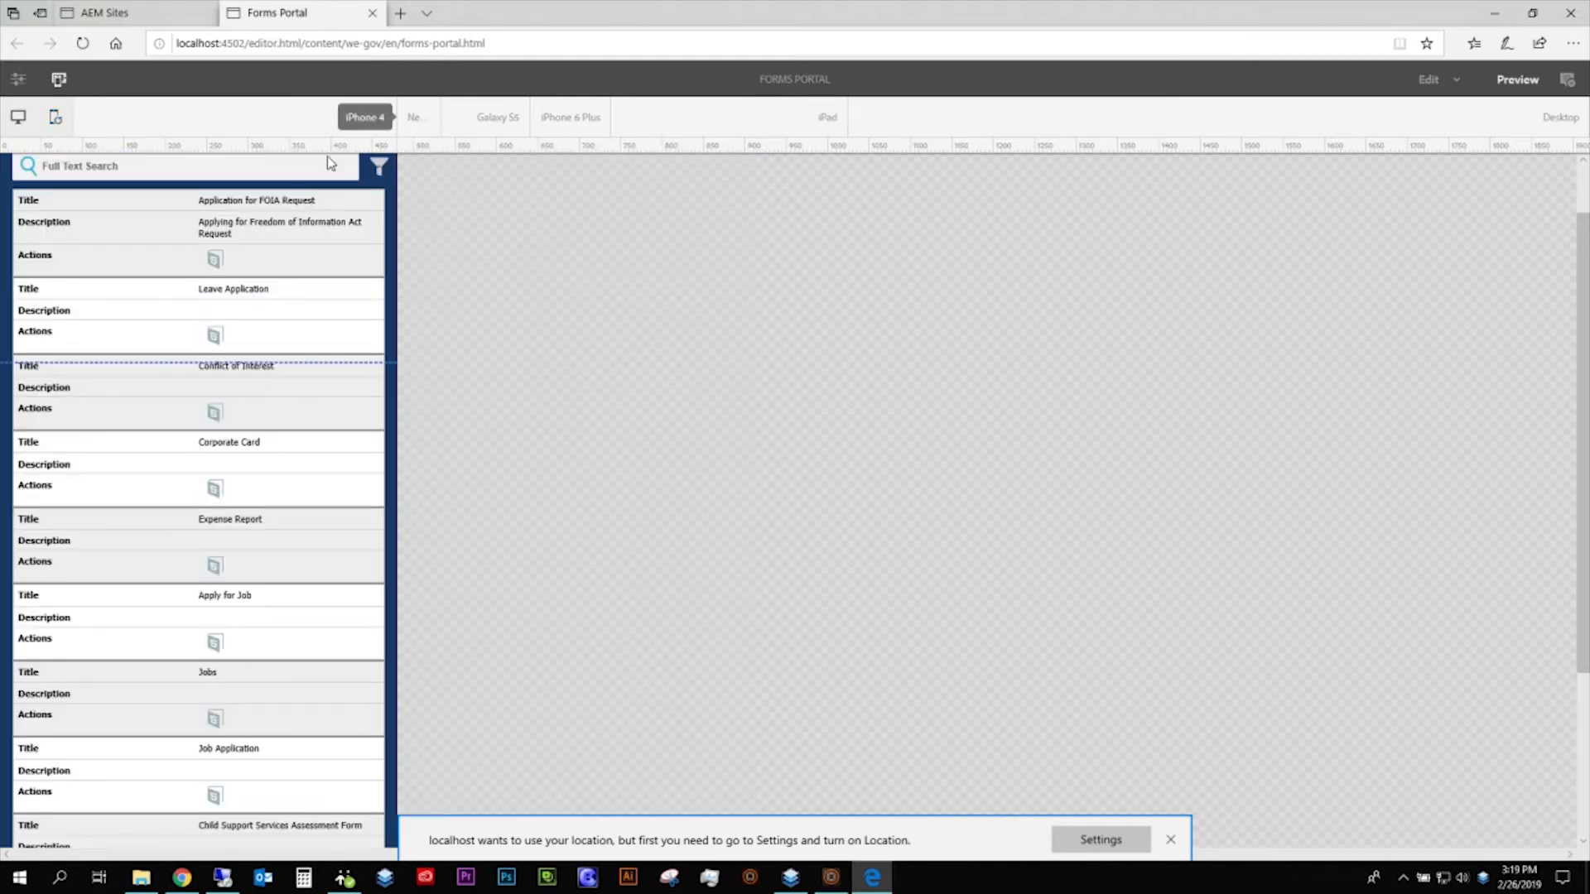
{"action": "left_click", "coordinate": [55, 119]}
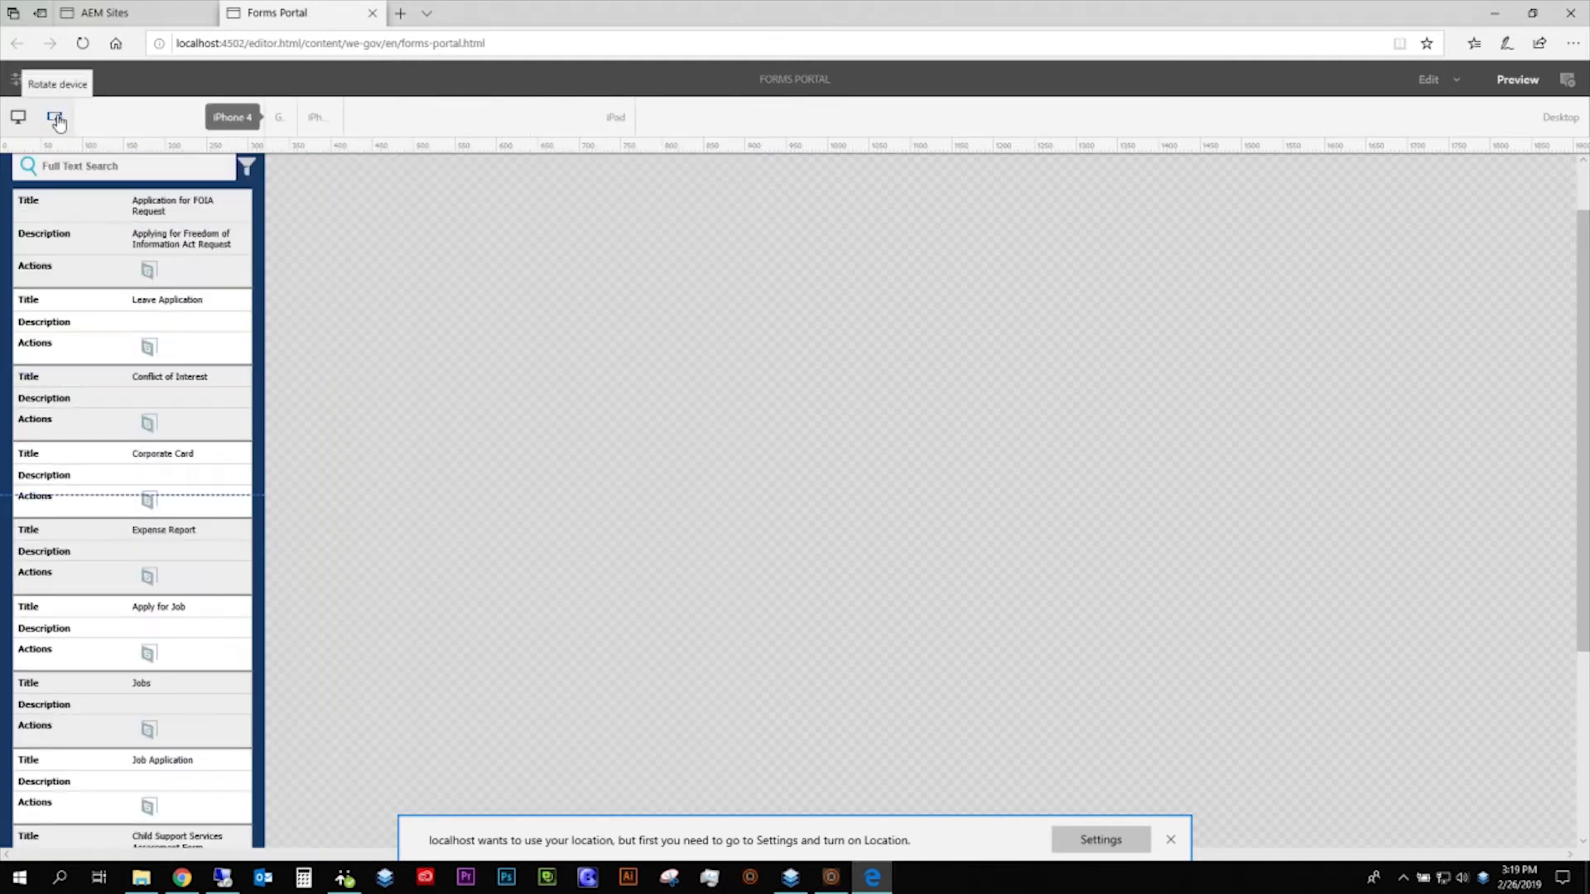
{"action": "left_click", "coordinate": [1502, 122]}
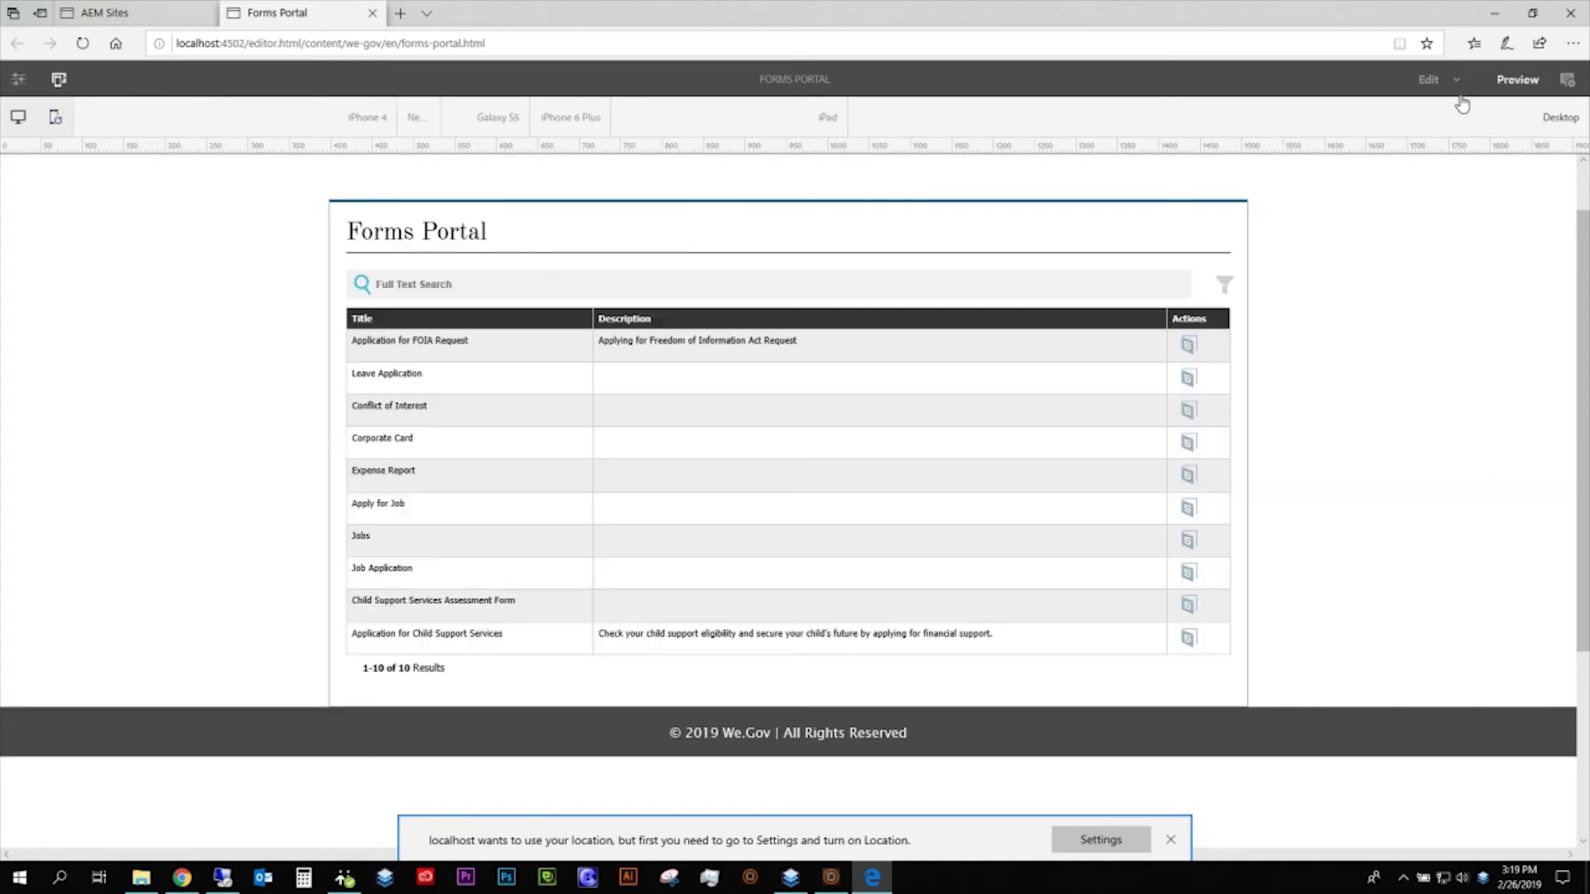
{"action": "left_click", "coordinate": [1426, 80]}
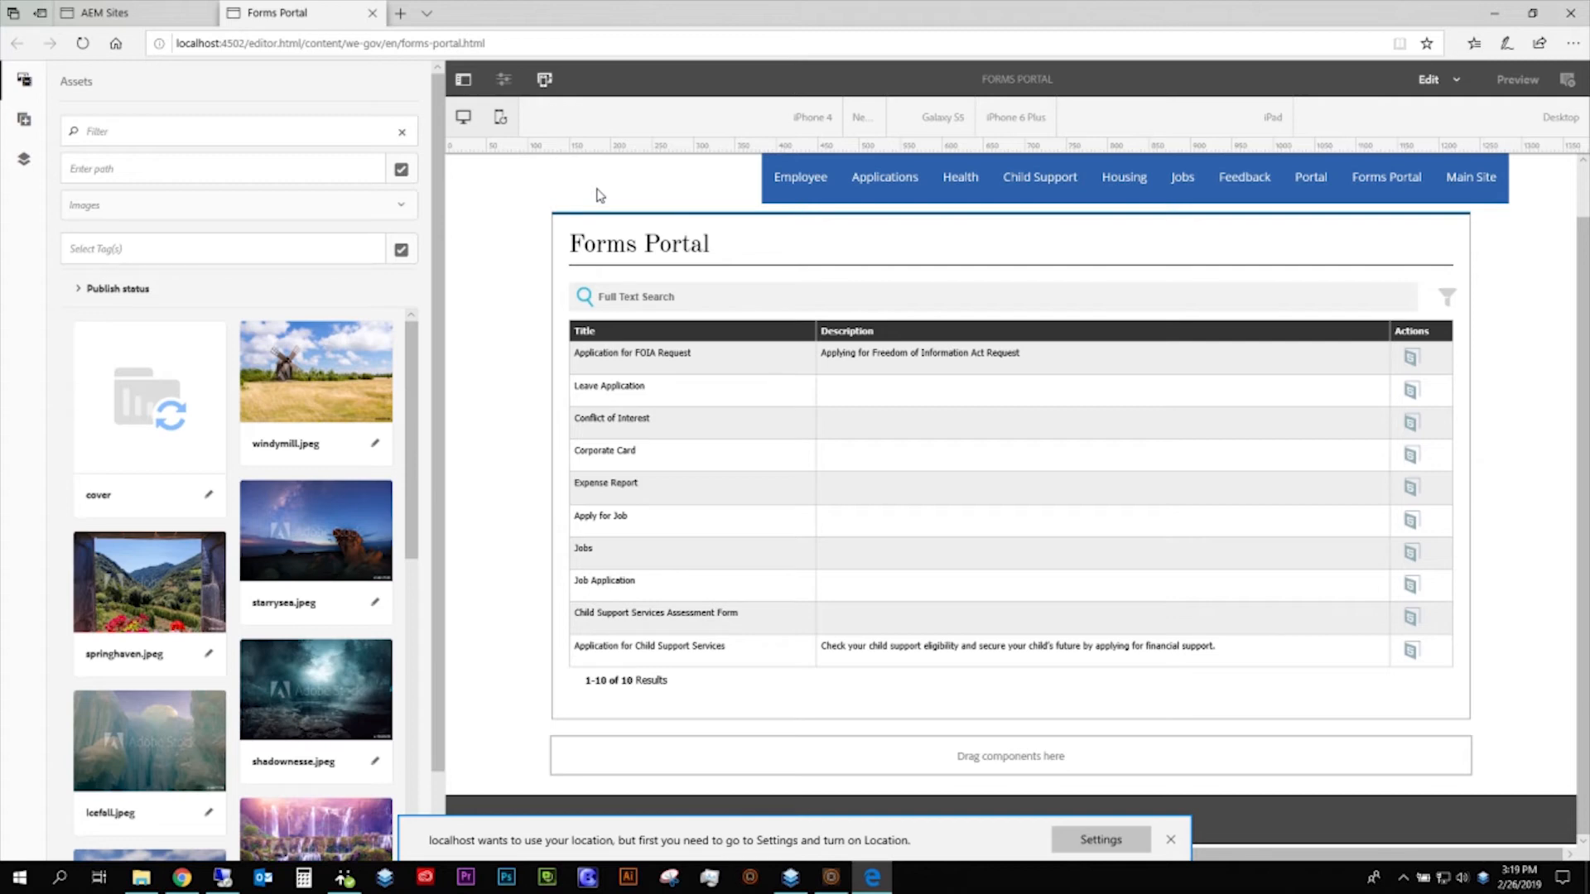
- Open the Forms Portal page's publish wizard to review the referenced configurations, and cancel it without publishing
{"action": "left_click", "coordinate": [503, 79]}
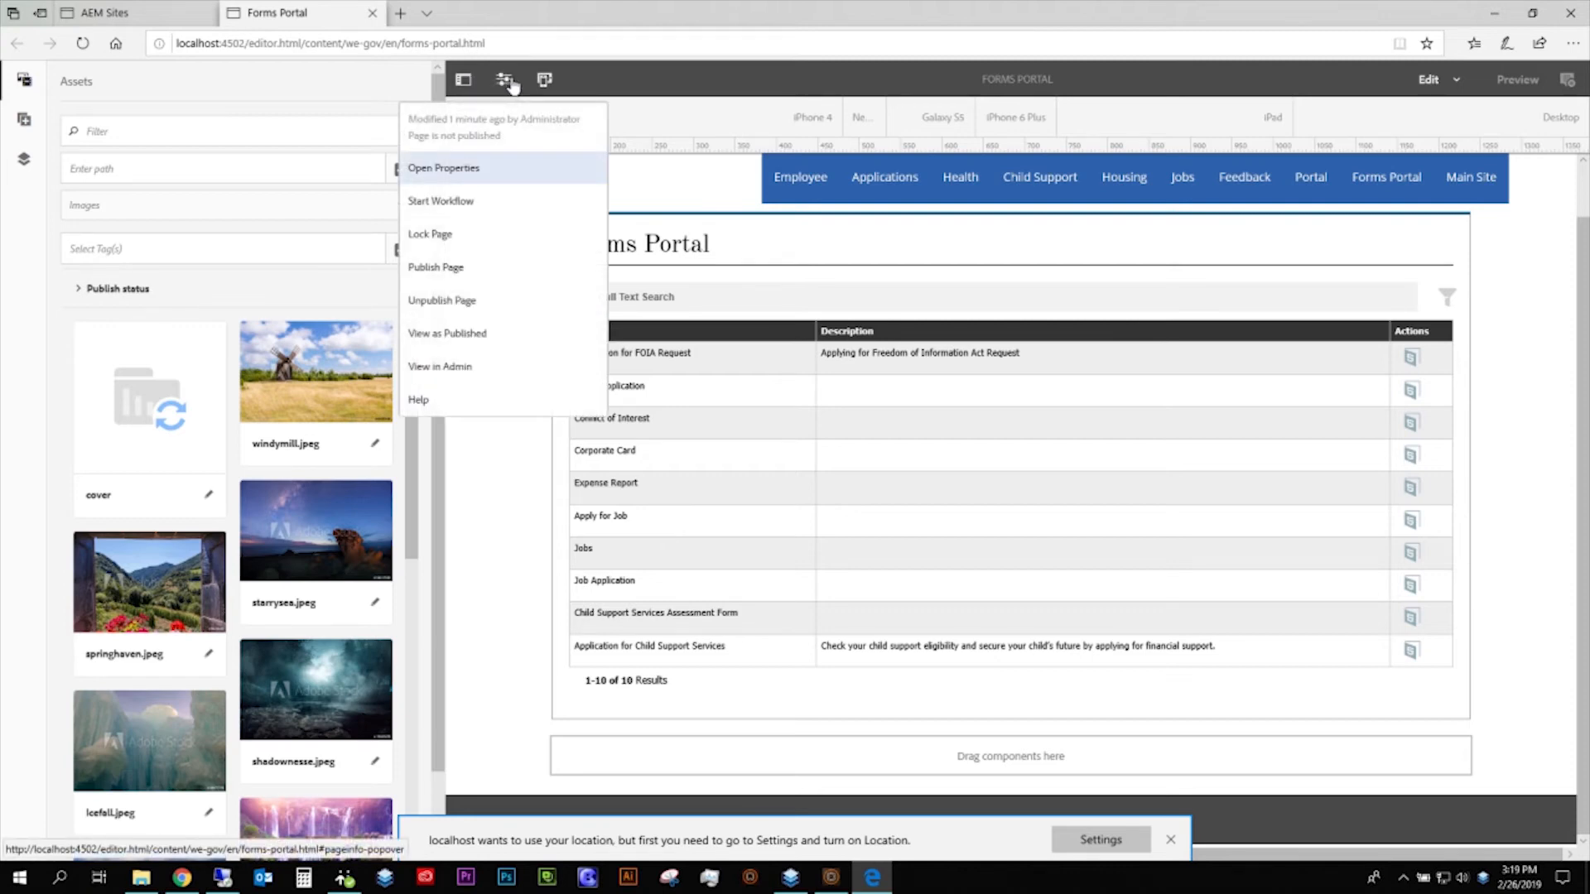
{"action": "left_click", "coordinate": [455, 269]}
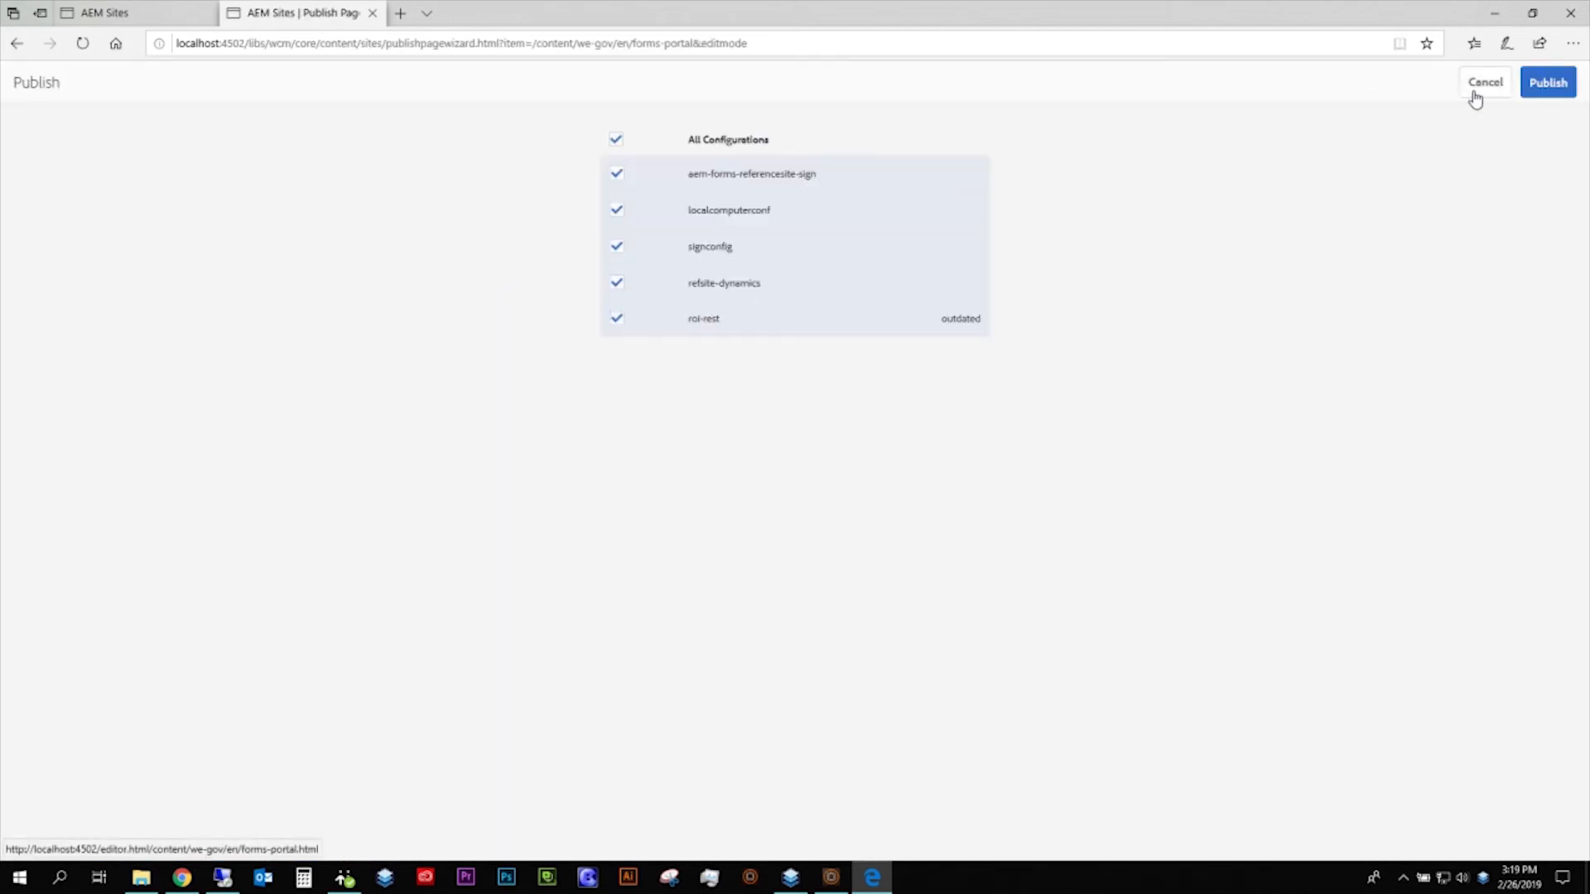
{"action": "left_click", "coordinate": [1484, 82]}
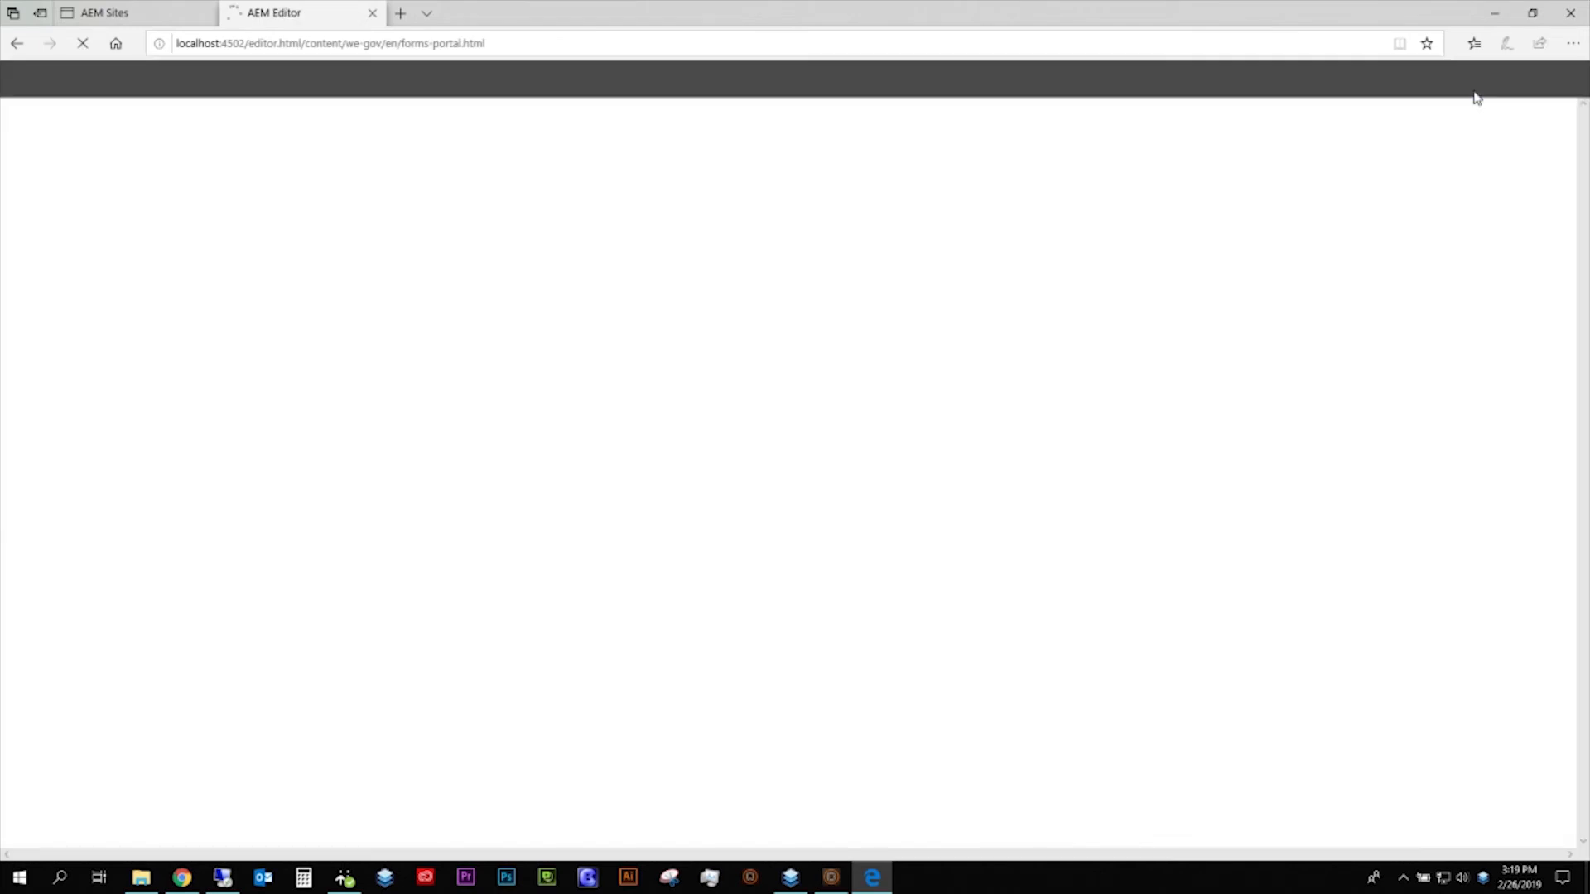